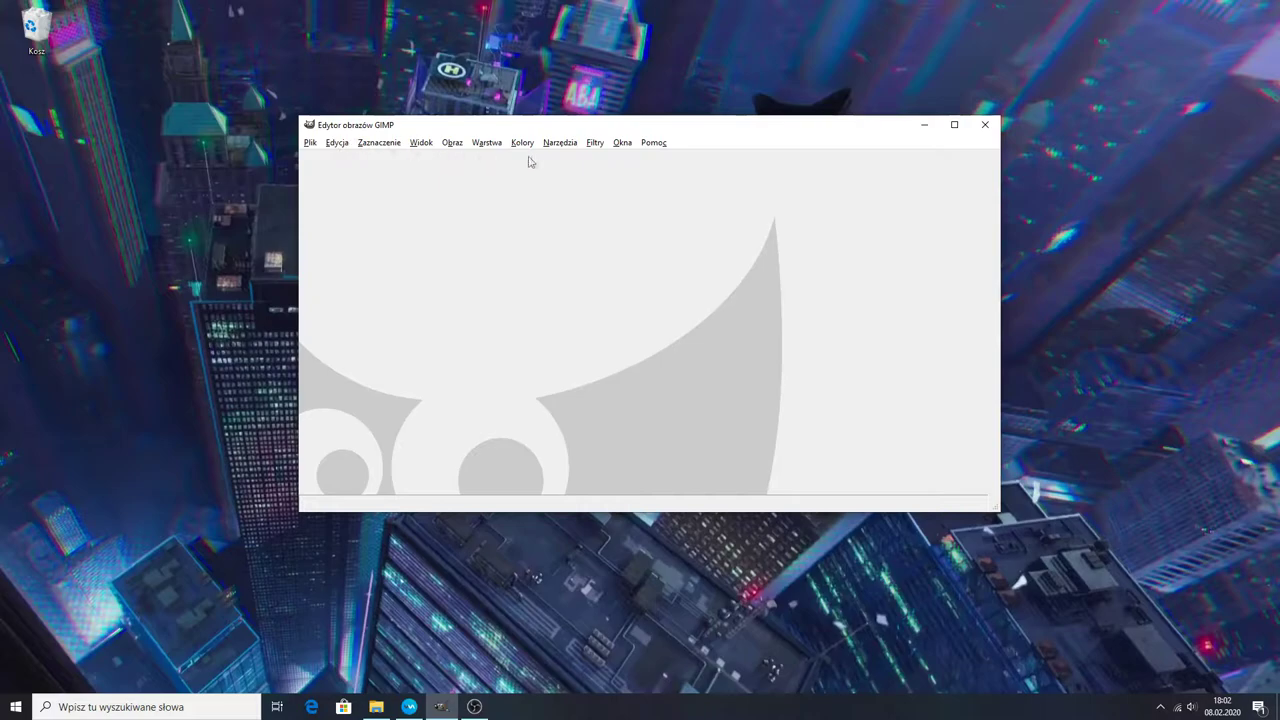
Step: Create a new blank canvas 1280 px wide by 720 px high
{"action": "left_click", "coordinate": [619, 143]}
{"action": "left_click", "coordinate": [311, 144]}
{"action": "left_click", "coordinate": [330, 159]}
{"action": "type", "text": "1280"}
{"action": "key", "text": "Tab"}
{"action": "type", "text": "72"}
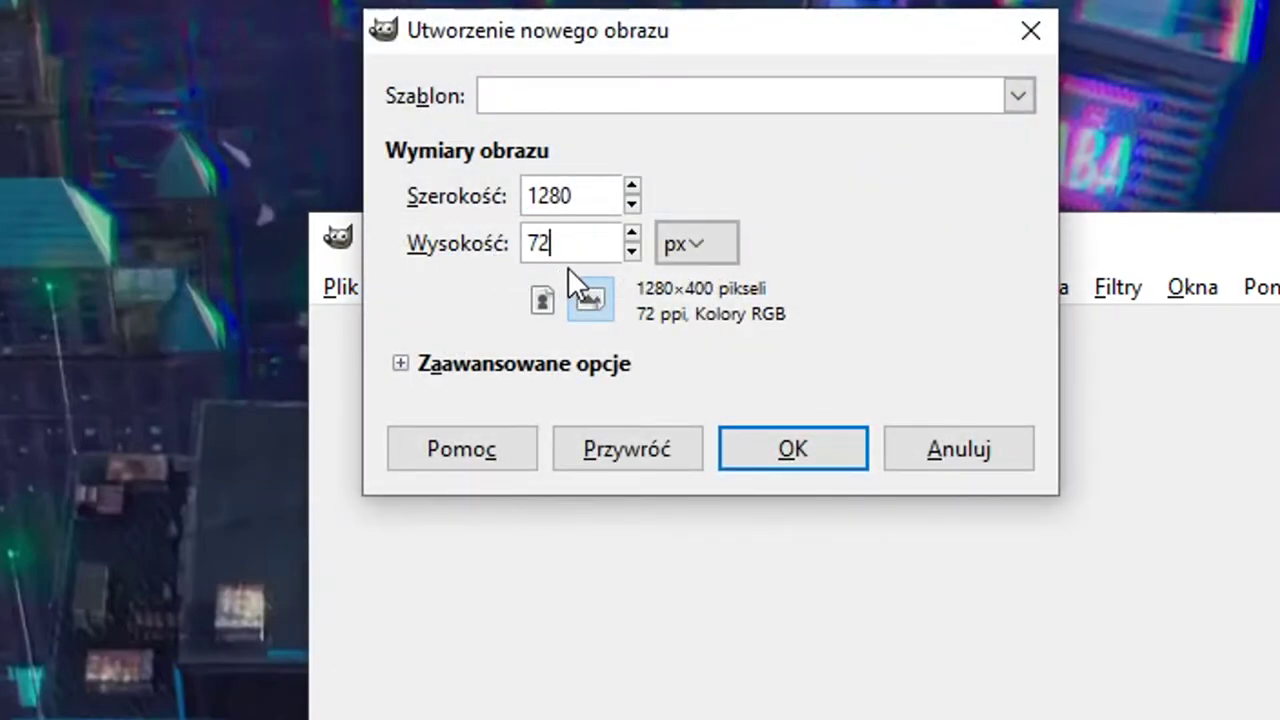
{"action": "type", "text": "0"}
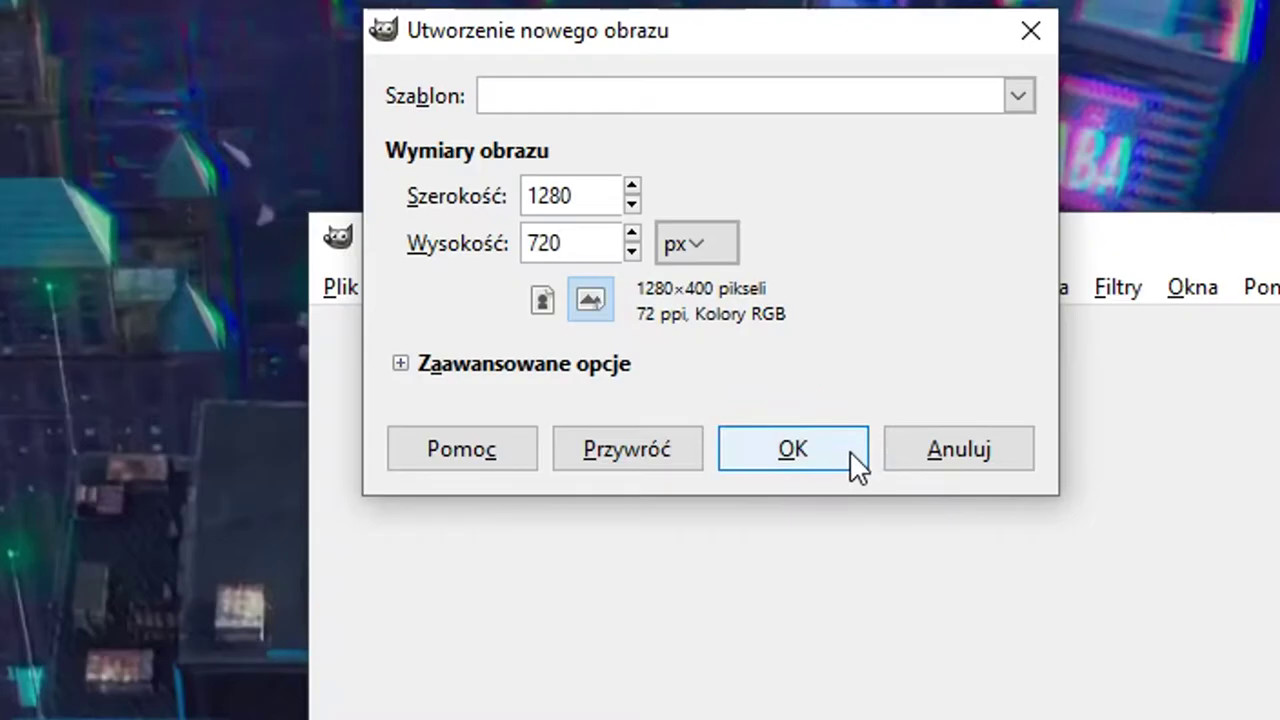
{"action": "left_click", "coordinate": [858, 462]}
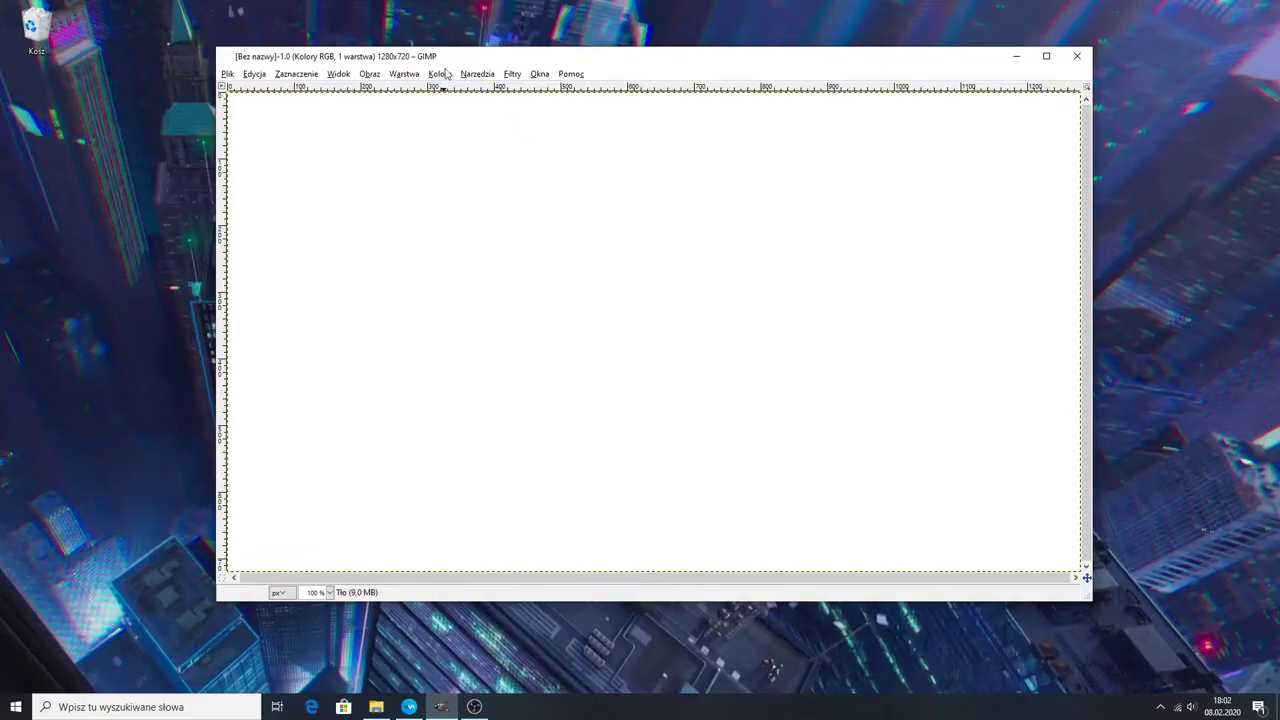
Step: Show the Toolbox and the Layers/Gradients panels
{"action": "left_click", "coordinate": [539, 74]}
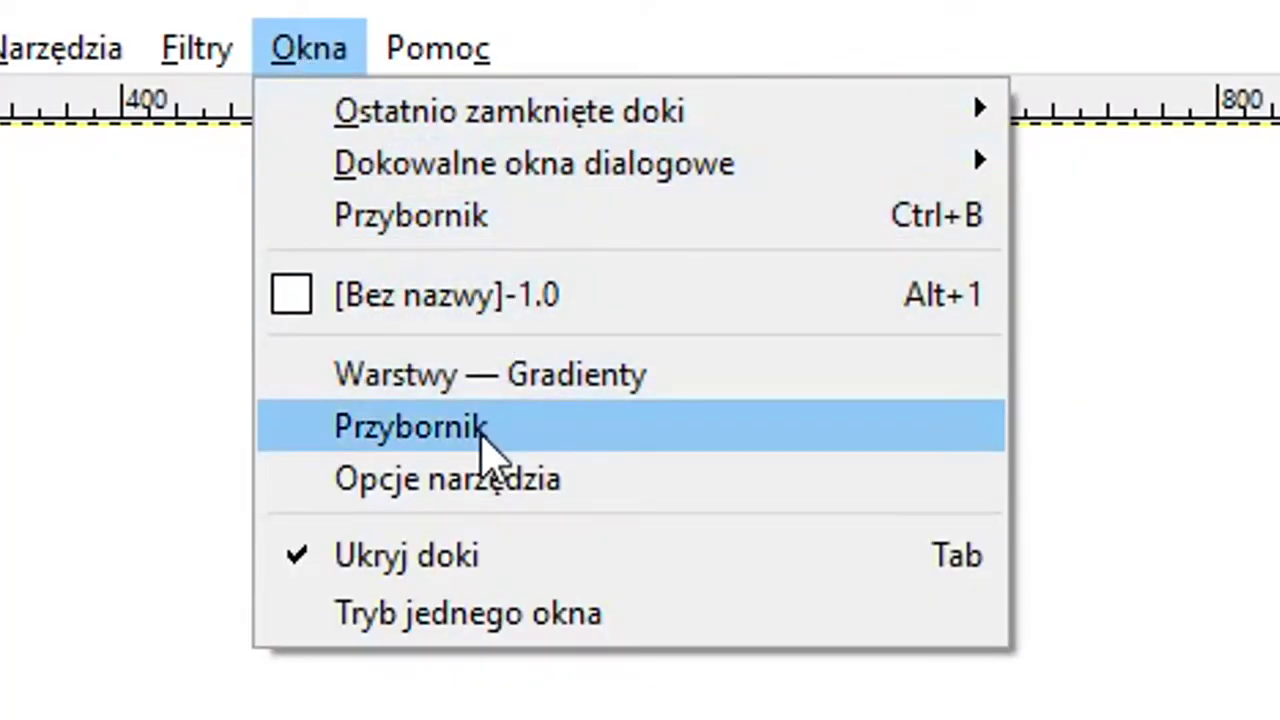
{"action": "left_click", "coordinate": [482, 435]}
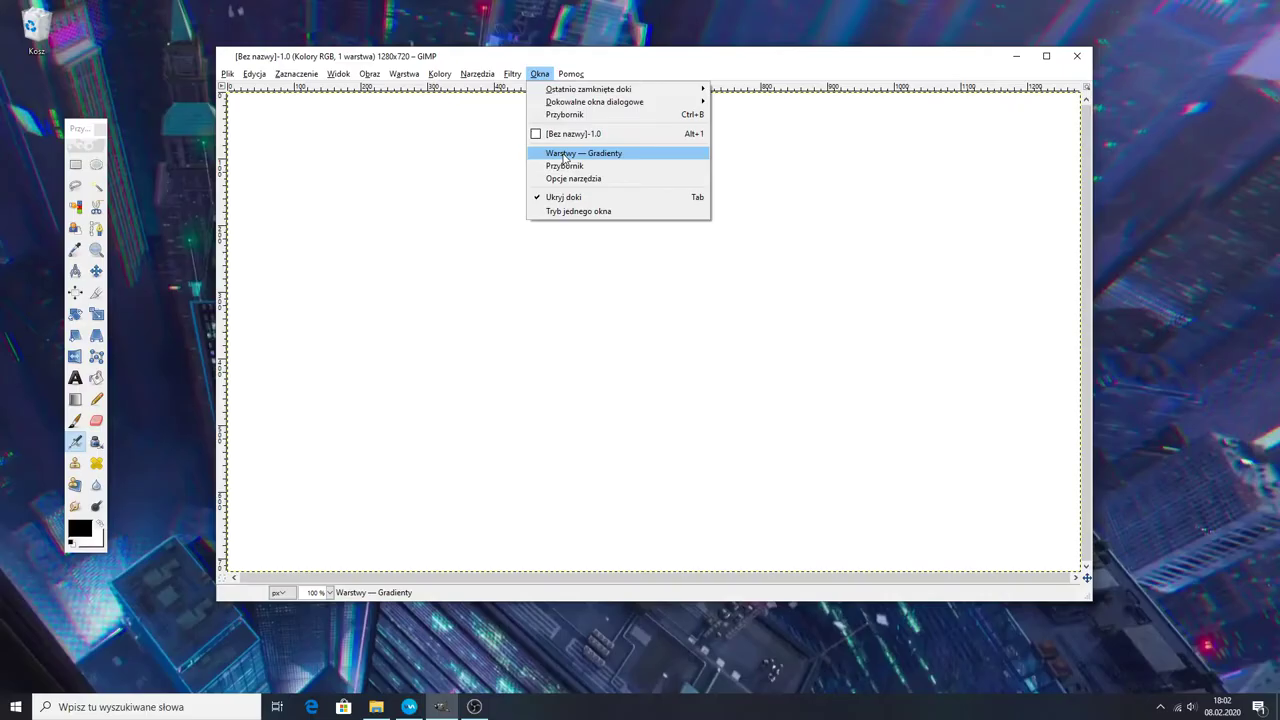
{"action": "left_click", "coordinate": [560, 152]}
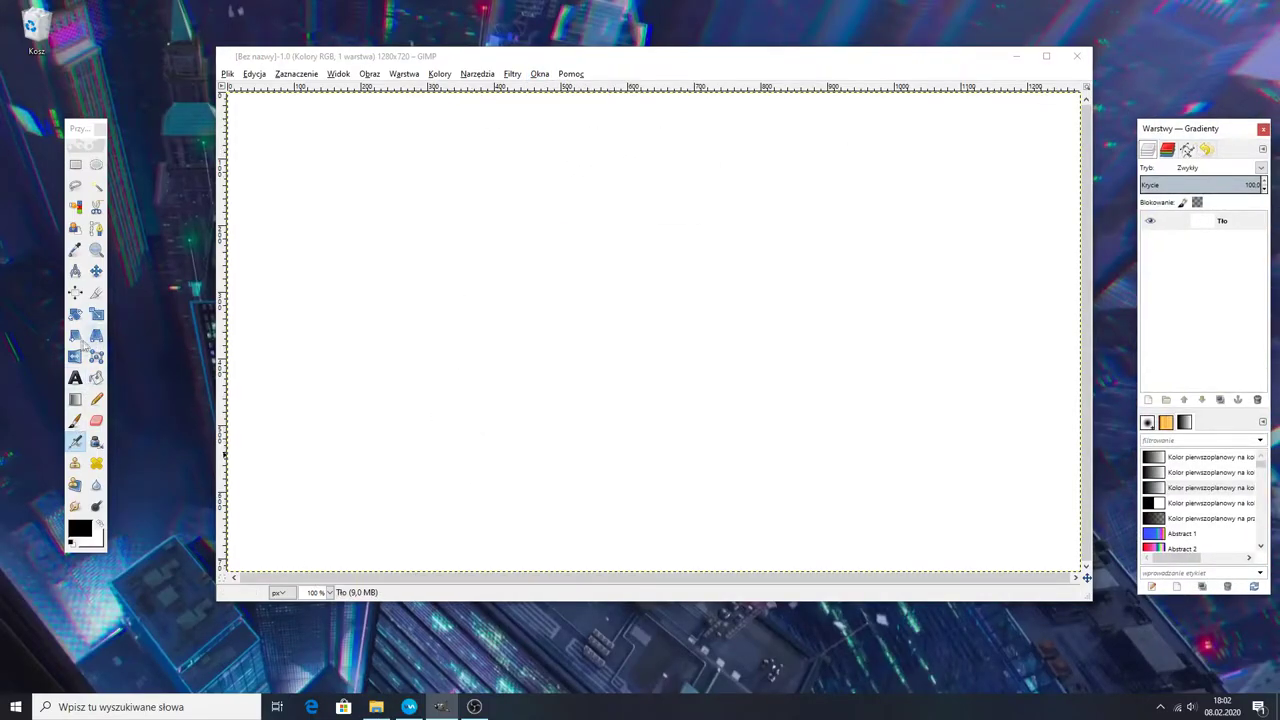
Step: Fill the canvas black, then solid red, and open the Base Profile screenshots folder
{"action": "left_click_drag", "start_coordinate": [80, 530], "coordinate": [549, 266]}
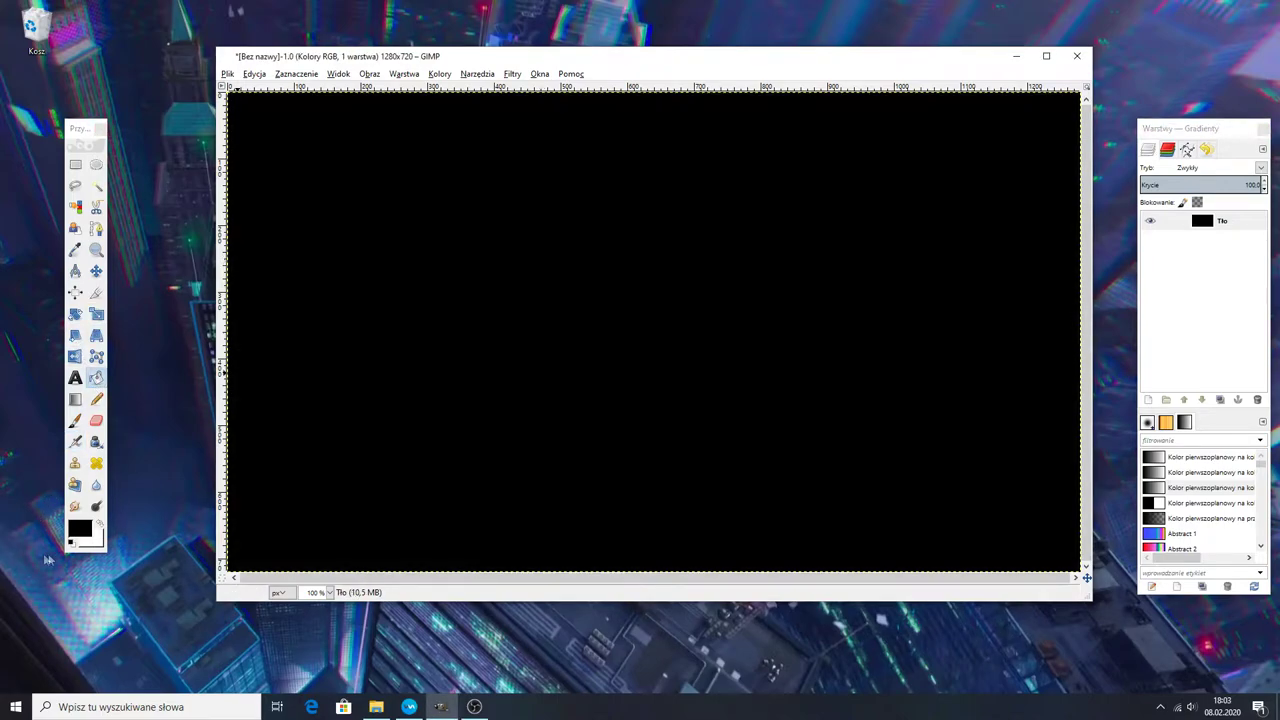
{"action": "left_click", "coordinate": [83, 533]}
{"action": "left_click", "coordinate": [657, 617]}
{"action": "left_click_drag", "start_coordinate": [80, 530], "coordinate": [660, 431]}
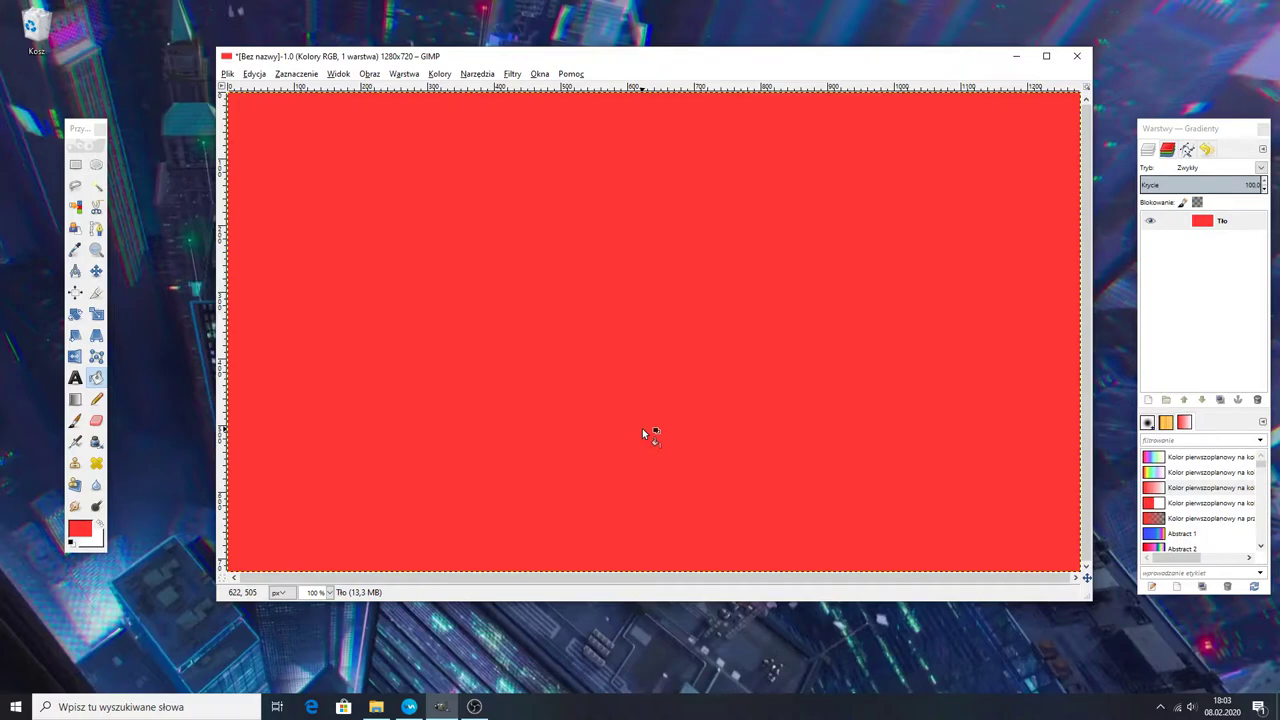
{"action": "left_click", "coordinate": [376, 707]}
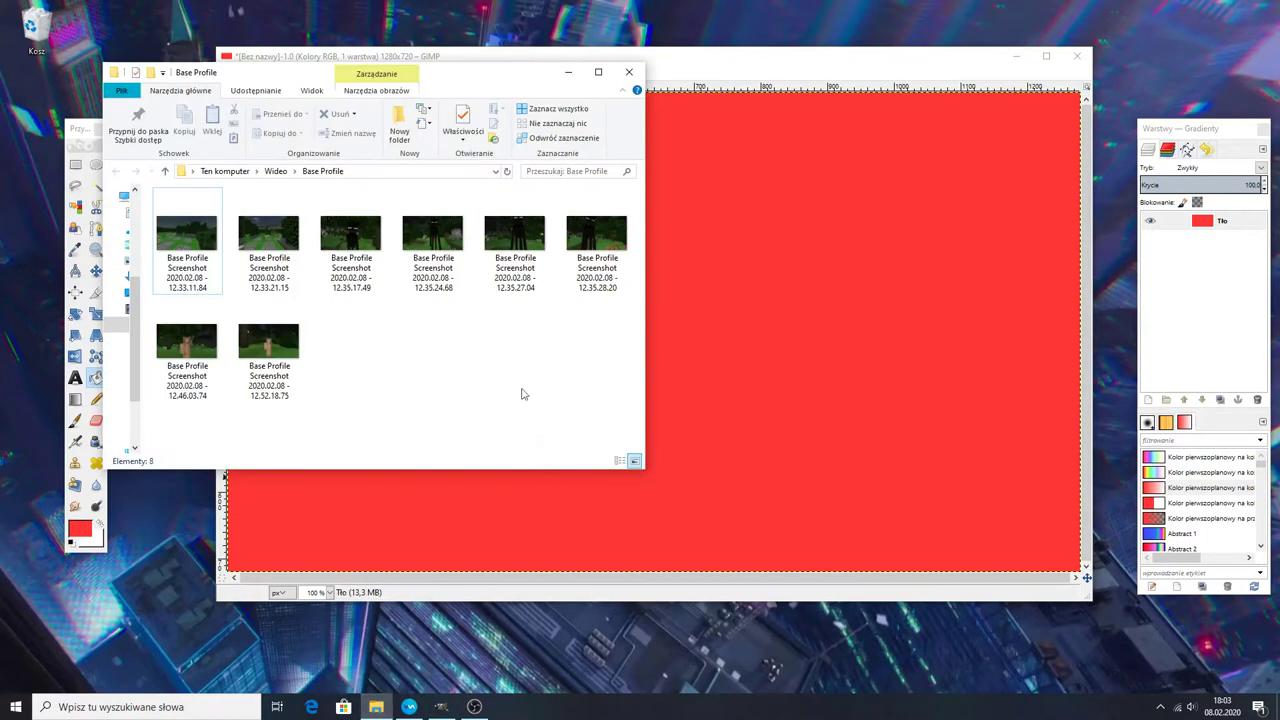
{"action": "mouse_move", "coordinate": [186, 345]}
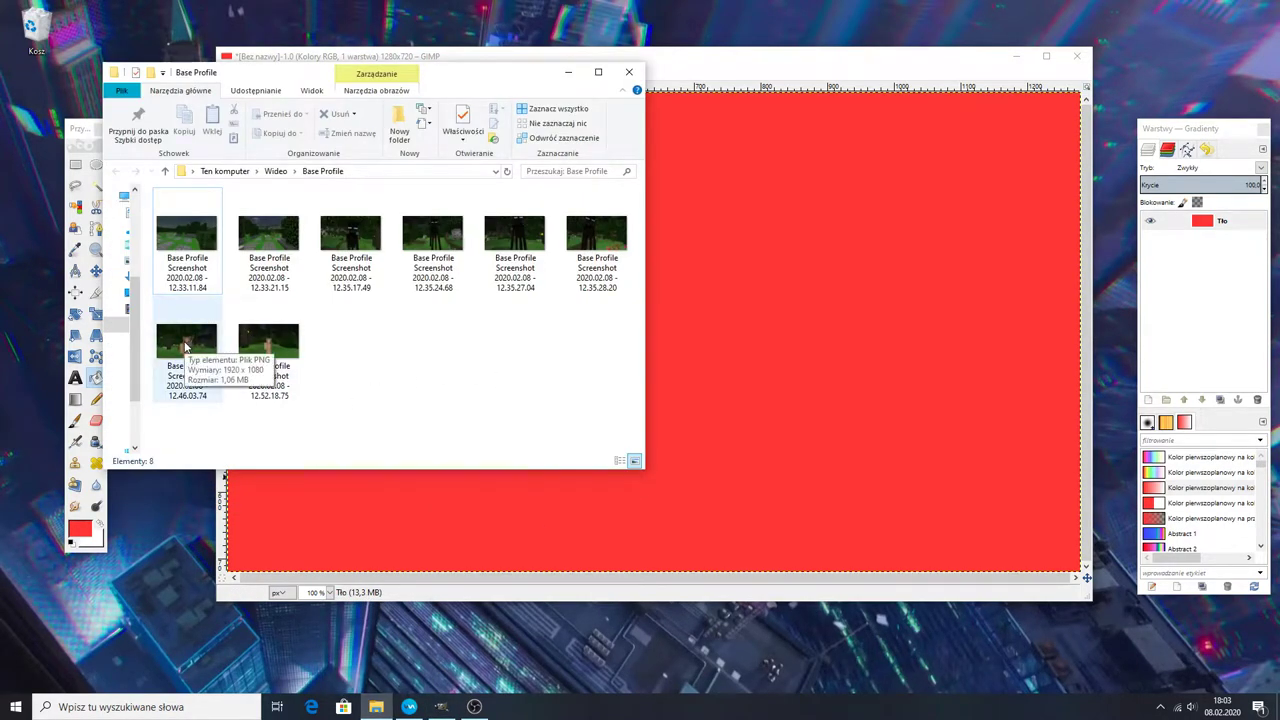
Step: Add the forest screenshot as a layer and shift it up and left
{"action": "left_click_drag", "start_coordinate": [268, 345], "coordinate": [764, 321]}
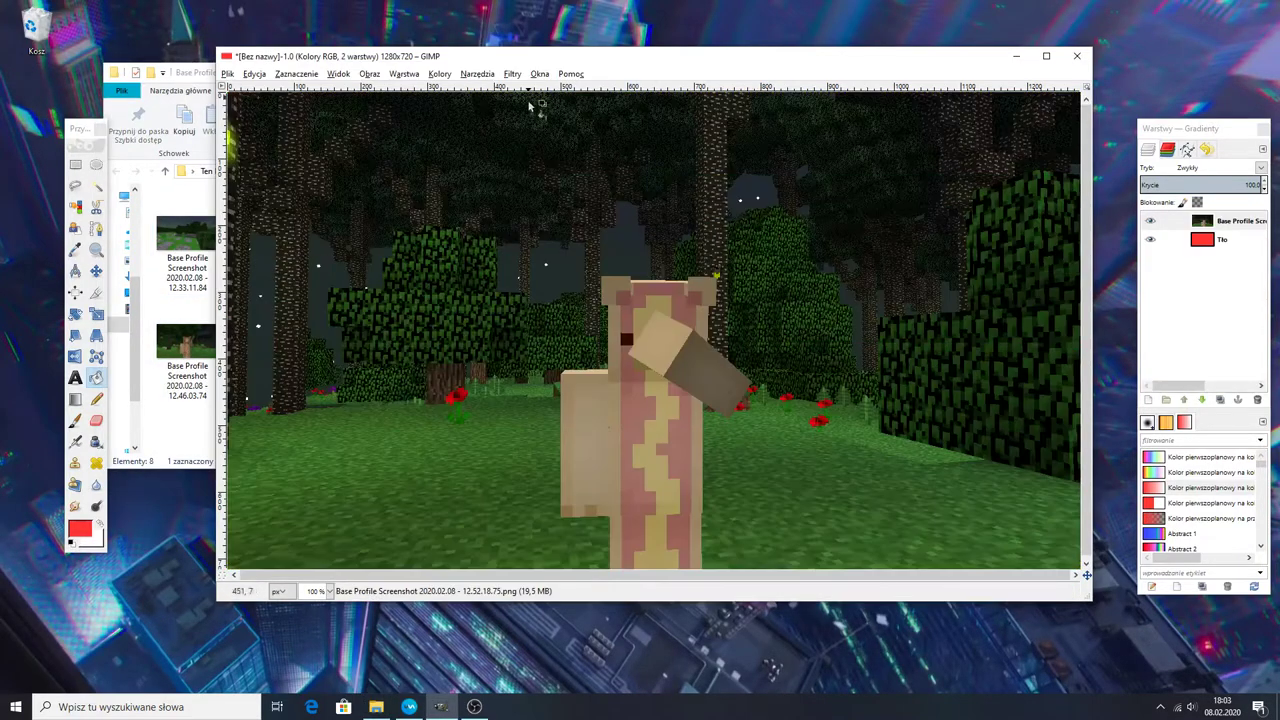
{"action": "key", "text": "m"}
{"action": "left_click_drag", "start_coordinate": [738, 459], "coordinate": [682, 290]}
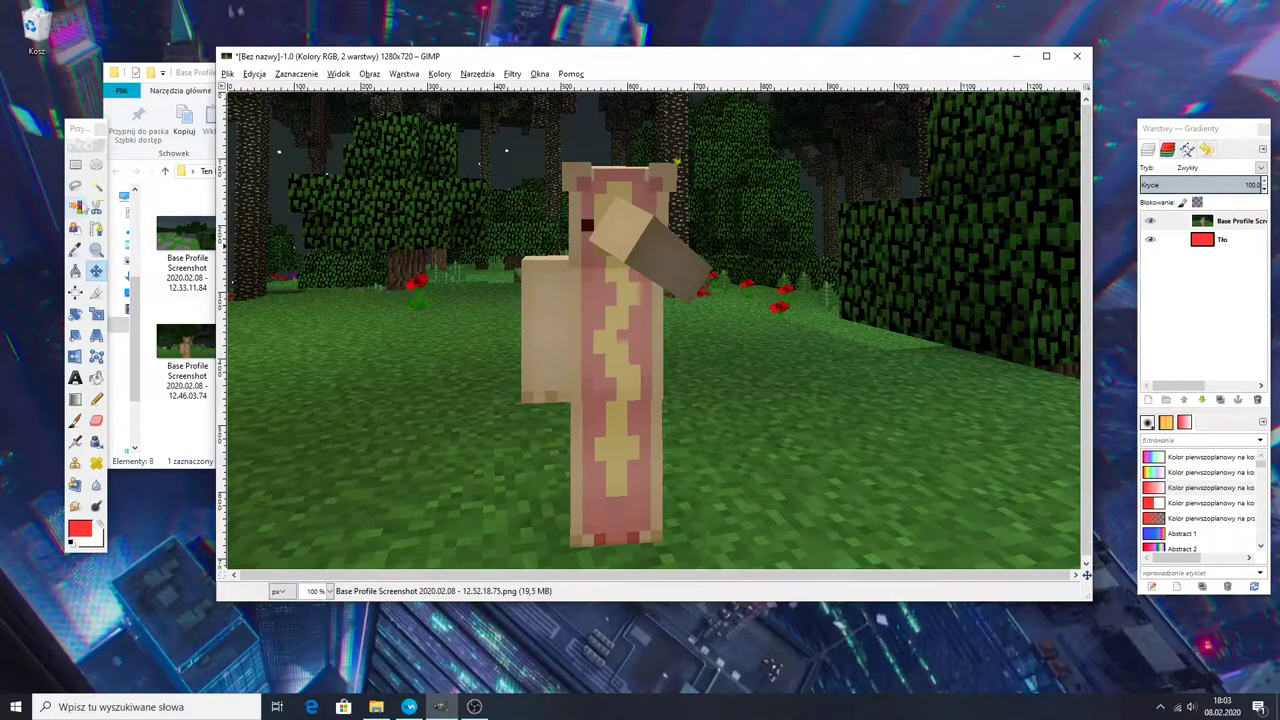
Step: Outline the character with Free Select and cut it out with Ctrl+X
{"action": "key", "text": "f"}
{"action": "scroll", "coordinate": [631, 241], "scroll_direction": "up", "scroll_amount": 1}
{"action": "scroll", "coordinate": [640, 255], "scroll_direction": "up", "scroll_amount": 2}
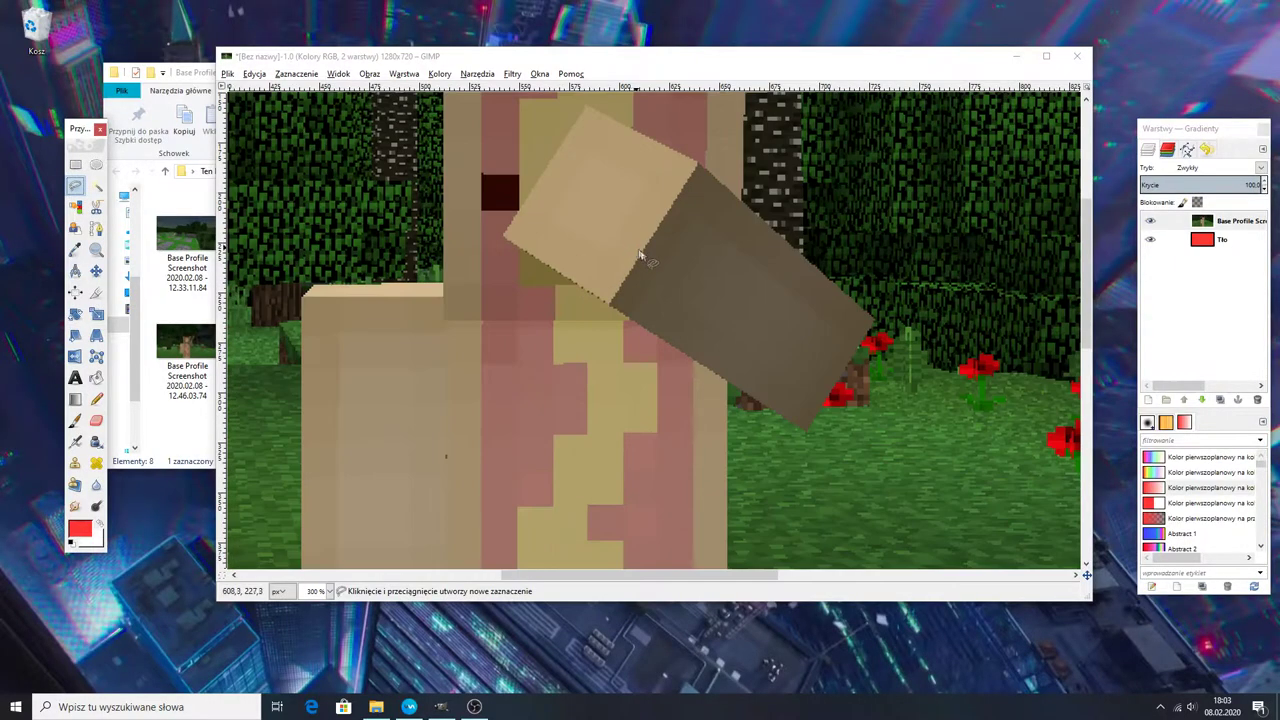
{"action": "scroll", "coordinate": [640, 255], "scroll_direction": "up", "scroll_amount": 5}
{"action": "left_click", "coordinate": [257, 207]}
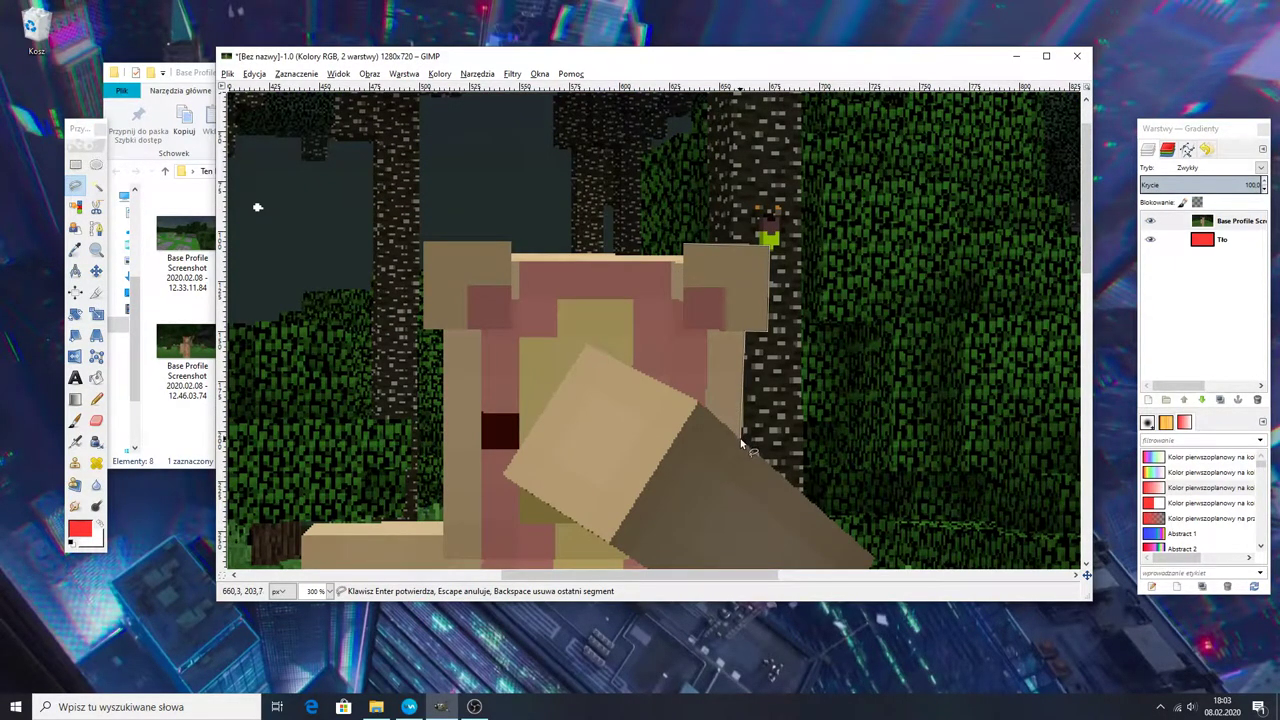
{"action": "scroll", "coordinate": [750, 443], "scroll_direction": "down", "scroll_amount": 1}
{"action": "scroll", "coordinate": [750, 443], "scroll_direction": "down", "scroll_amount": 2}
{"action": "key", "text": "Escape"}
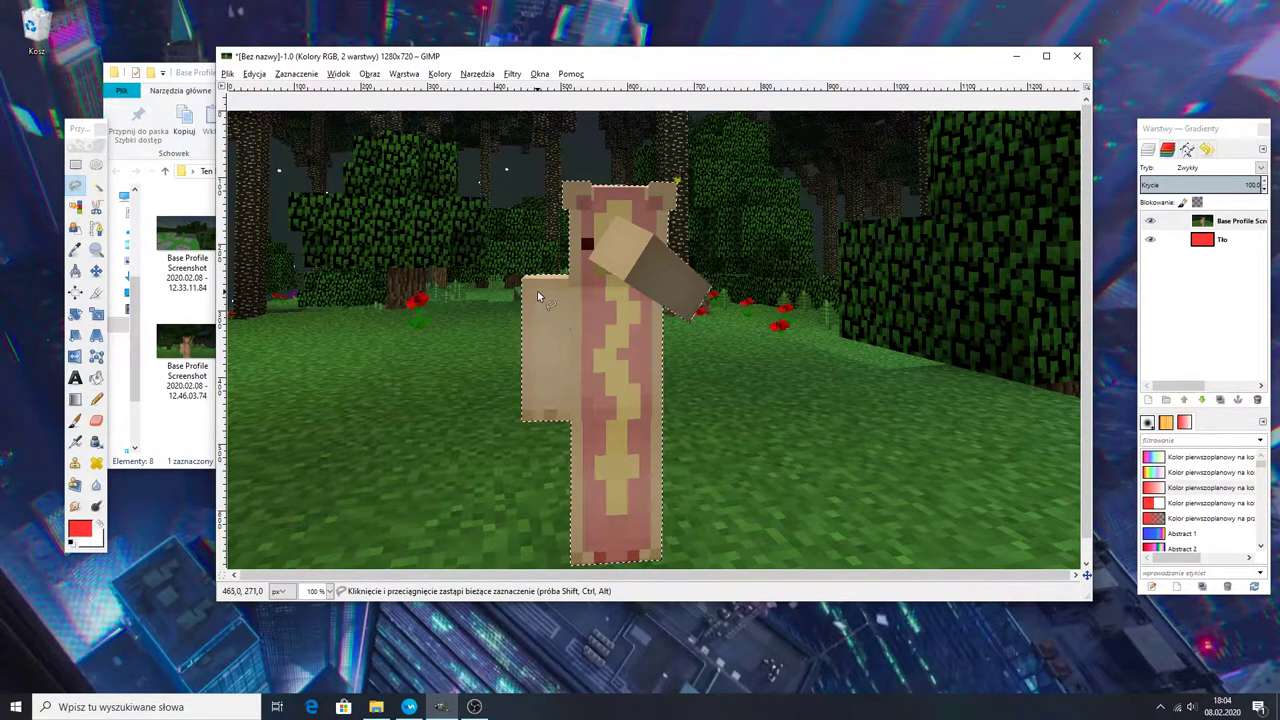
{"action": "key", "text": "ctrl"}
{"action": "key", "text": "ctrl+x"}
Step: Delete the screenshot layer, paste the character as its own layer, and move it left
{"action": "right_click", "coordinate": [1230, 221]}
{"action": "left_click", "coordinate": [1140, 357]}
{"action": "key", "text": "ctrl+v"}
{"action": "left_click", "coordinate": [1148, 399]}
{"action": "scroll", "coordinate": [791, 321], "scroll_direction": "down", "scroll_amount": 2}
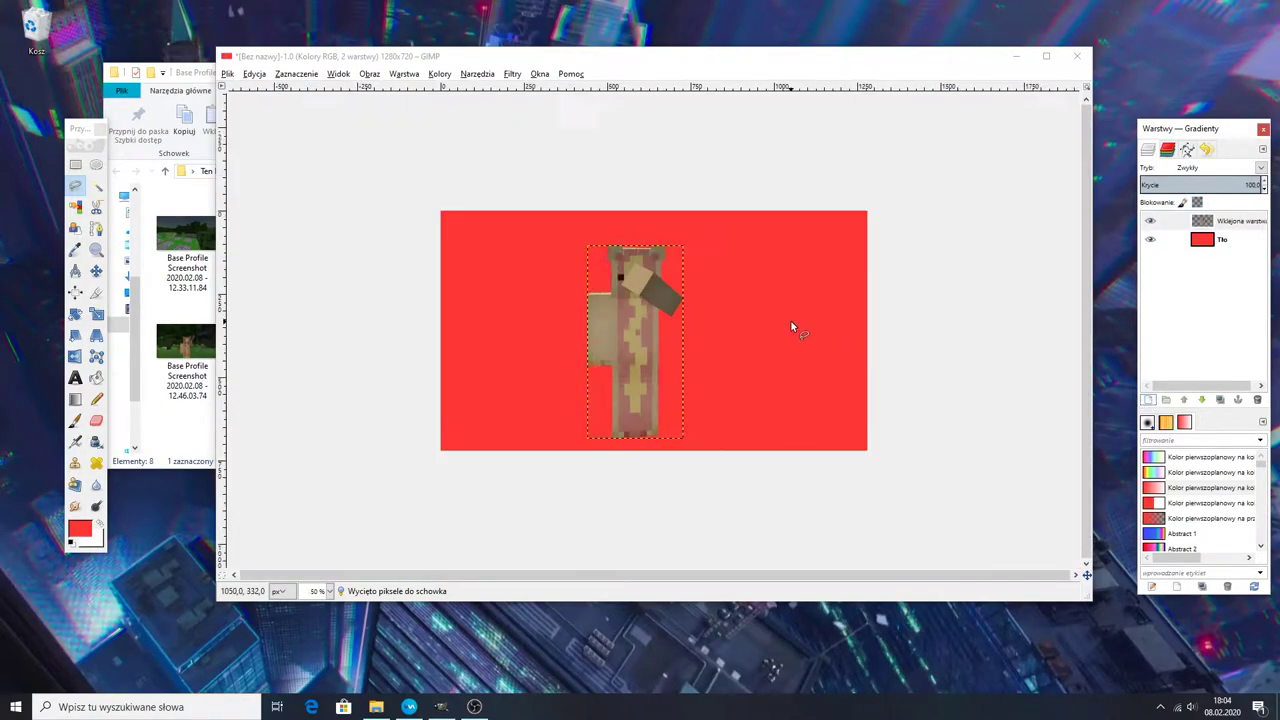
{"action": "scroll", "coordinate": [791, 326], "scroll_direction": "down", "scroll_amount": 2}
{"action": "left_click", "coordinate": [96, 270]}
{"action": "left_click_drag", "start_coordinate": [642, 329], "coordinate": [565, 343]}
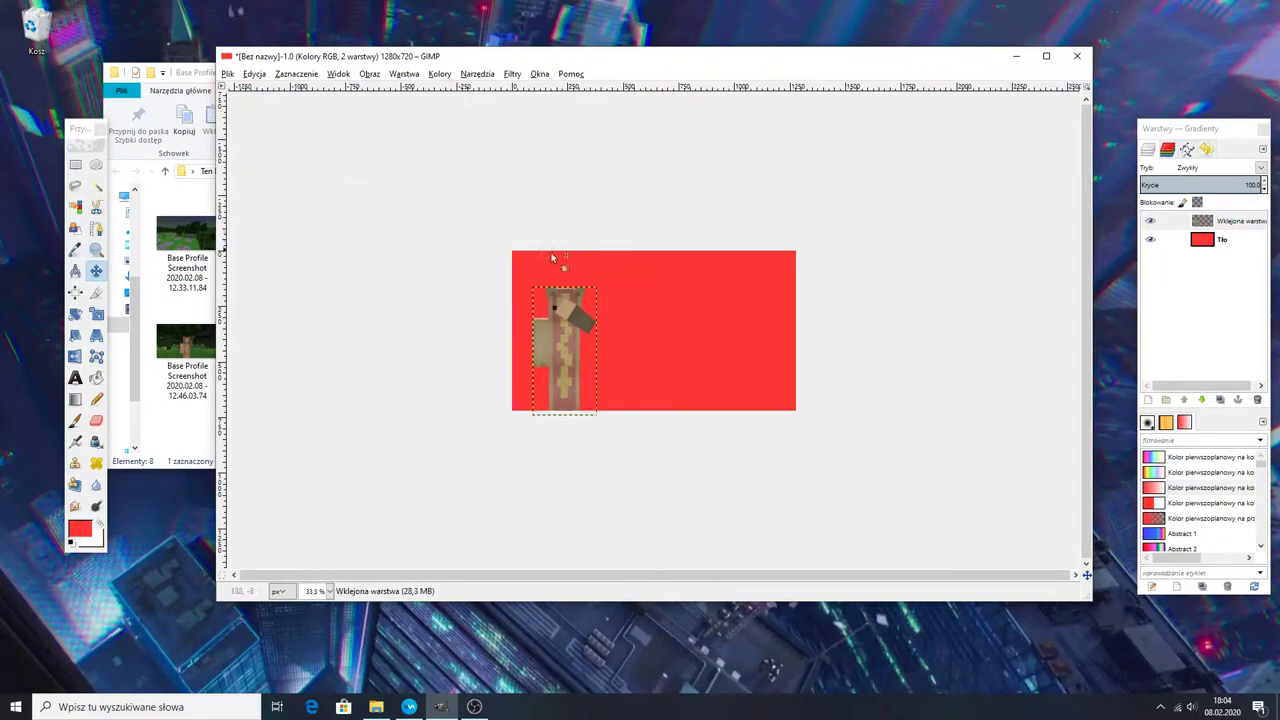
{"action": "left_click", "coordinate": [75, 377]}
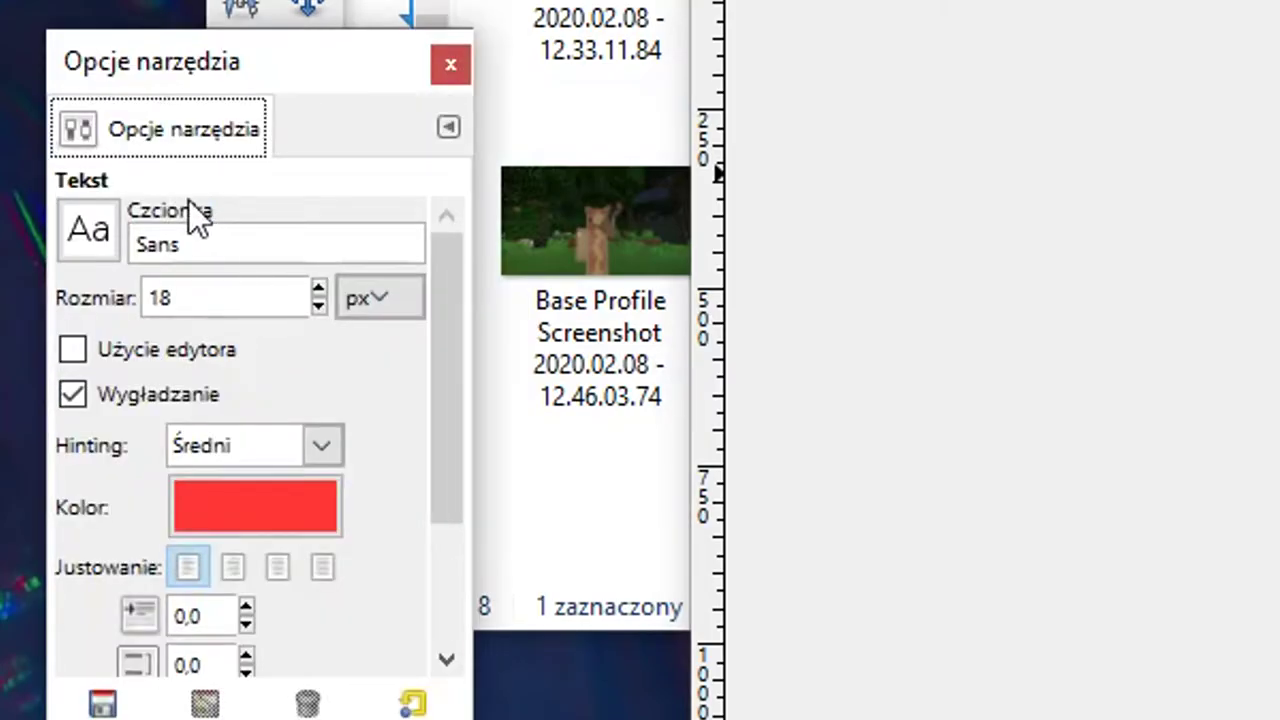
Step: Create a white Segoe UI Heavy text box at 142 px reading 'ZOSTAW SUBA I LIKE'
{"action": "left_click", "coordinate": [88, 232]}
{"action": "left_click", "coordinate": [176, 653]}
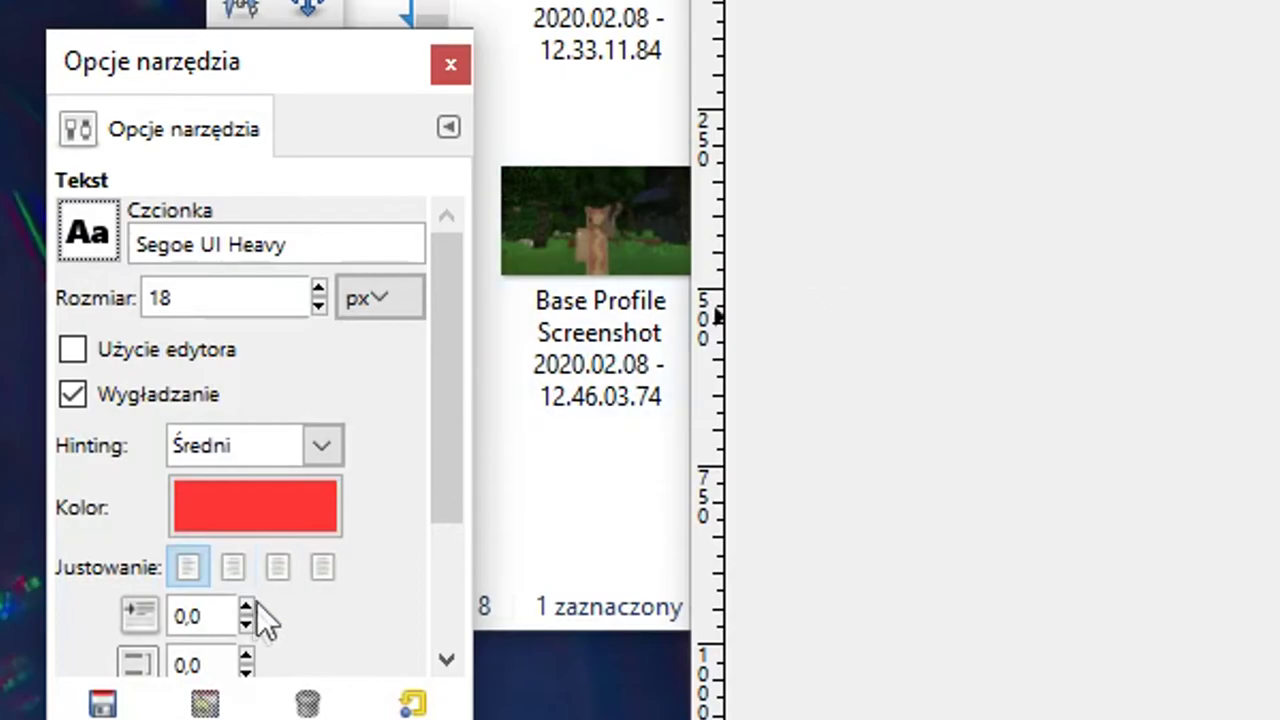
{"action": "left_click", "coordinate": [262, 505]}
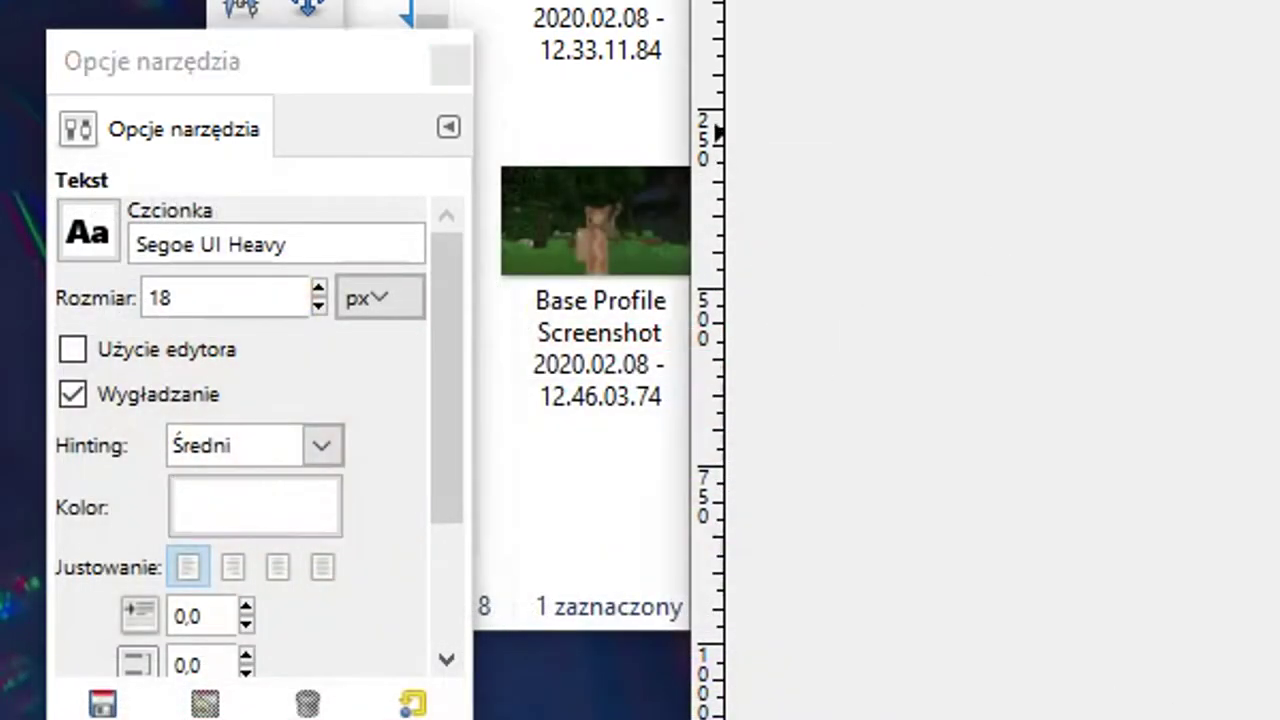
{"action": "left_click_drag", "start_coordinate": [373, 173], "coordinate": [1145, 497]}
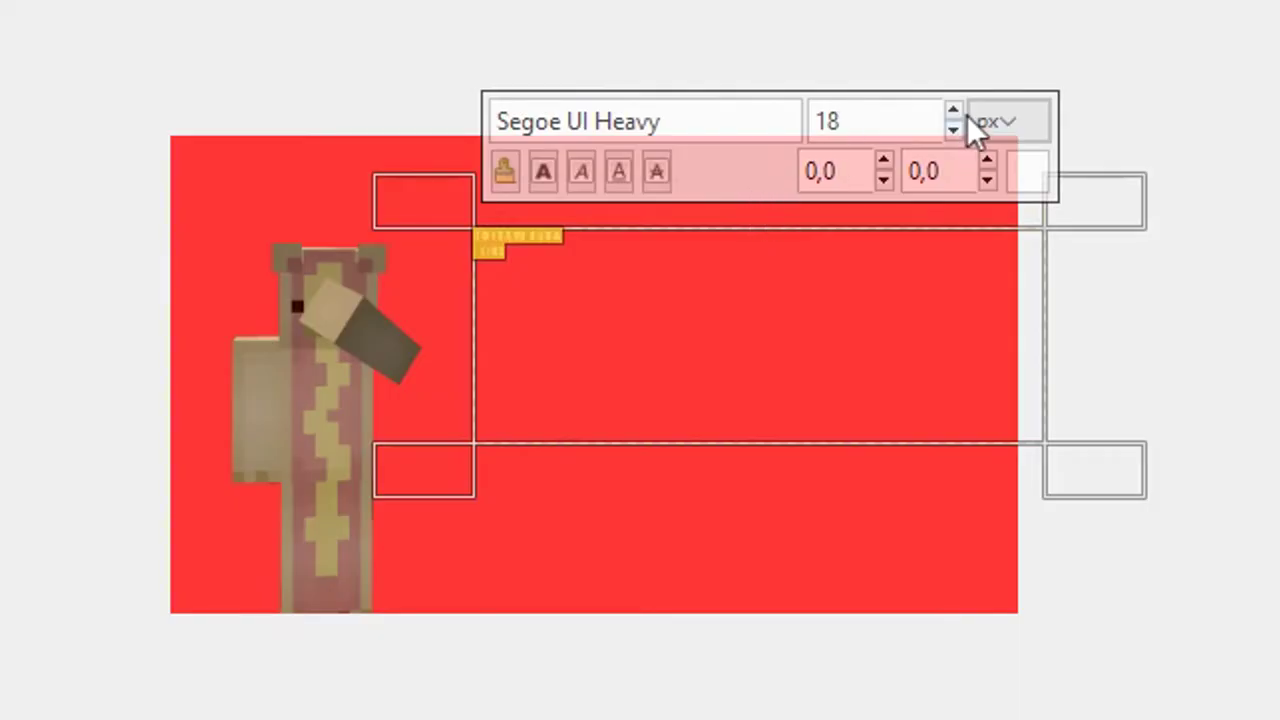
{"action": "left_click", "coordinate": [954, 110]}
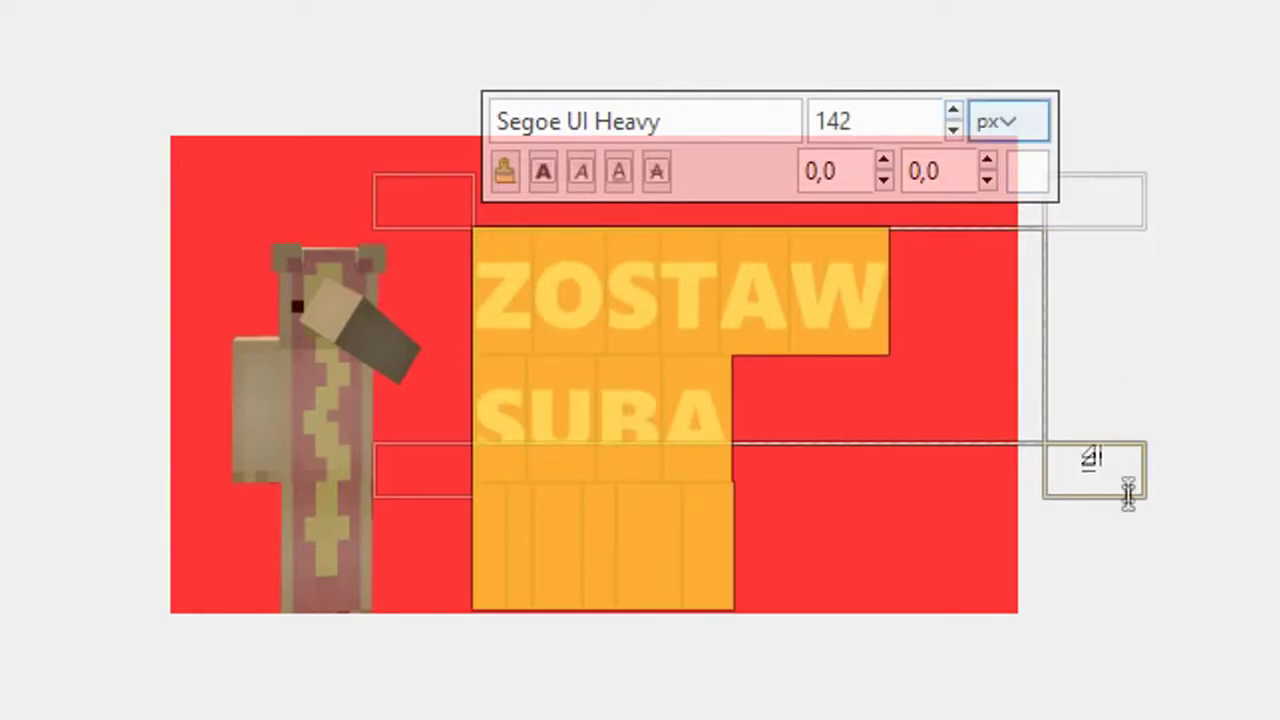
Step: Widen and centre-justify the text, move it to the canvas top, and select the background layer
{"action": "left_click_drag", "start_coordinate": [1128, 492], "coordinate": [1223, 606]}
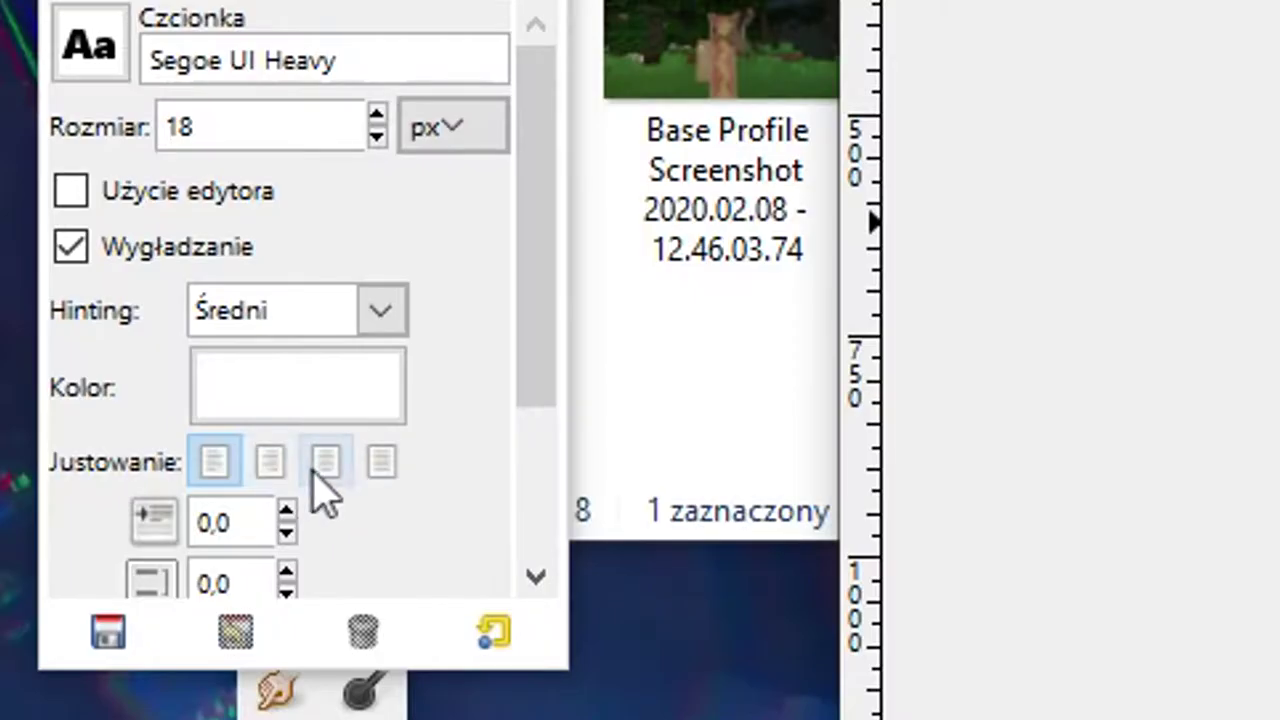
{"action": "left_click", "coordinate": [328, 468]}
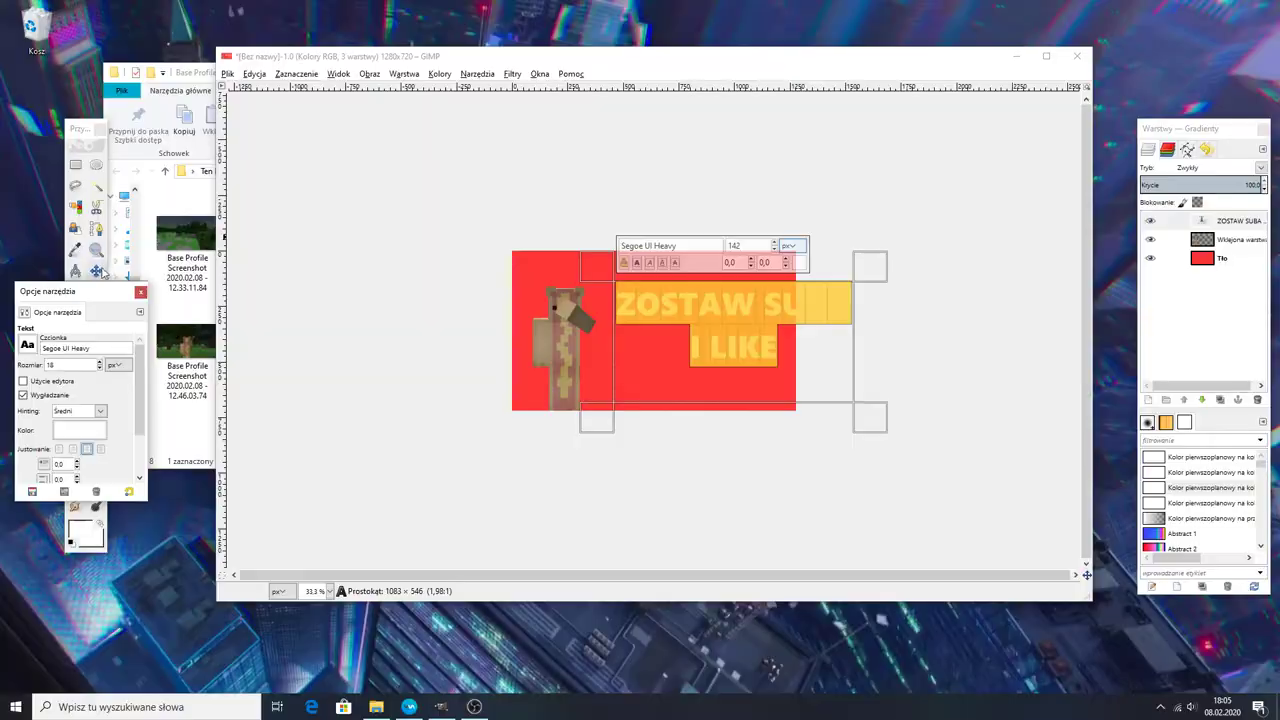
{"action": "left_click", "coordinate": [97, 270]}
{"action": "left_click_drag", "start_coordinate": [707, 313], "coordinate": [642, 280]}
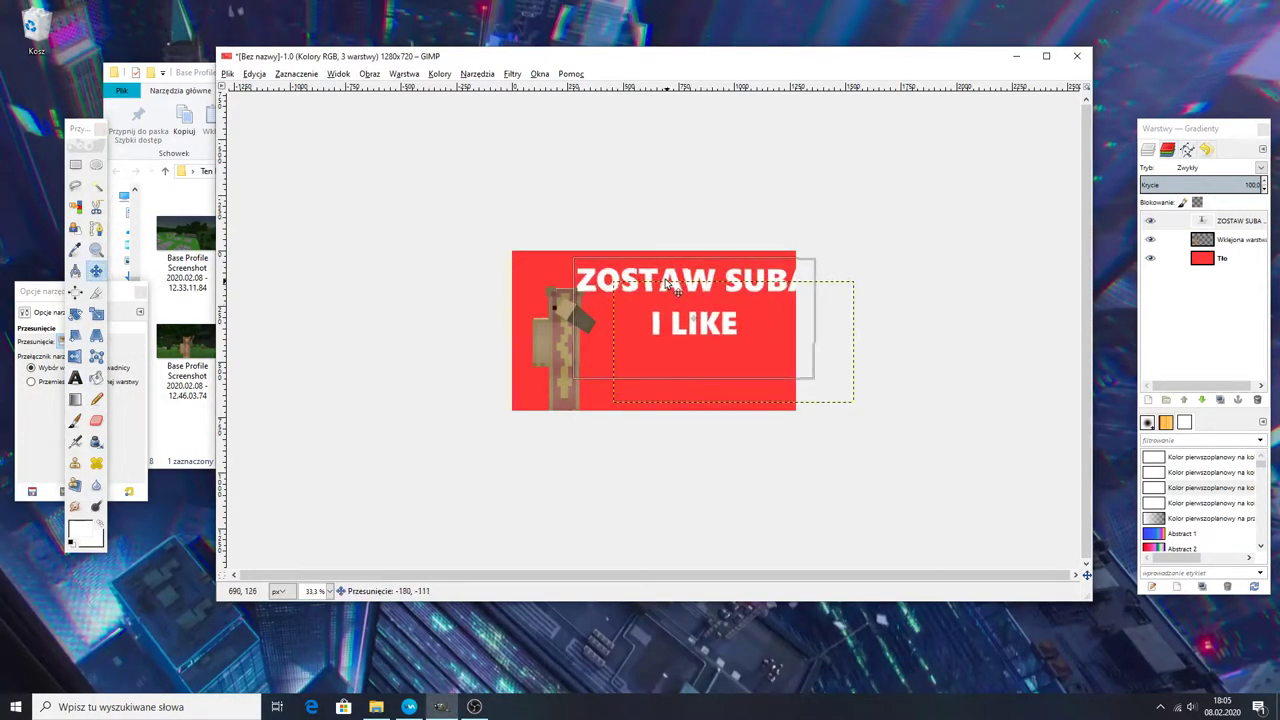
{"action": "left_click", "coordinate": [1224, 223]}
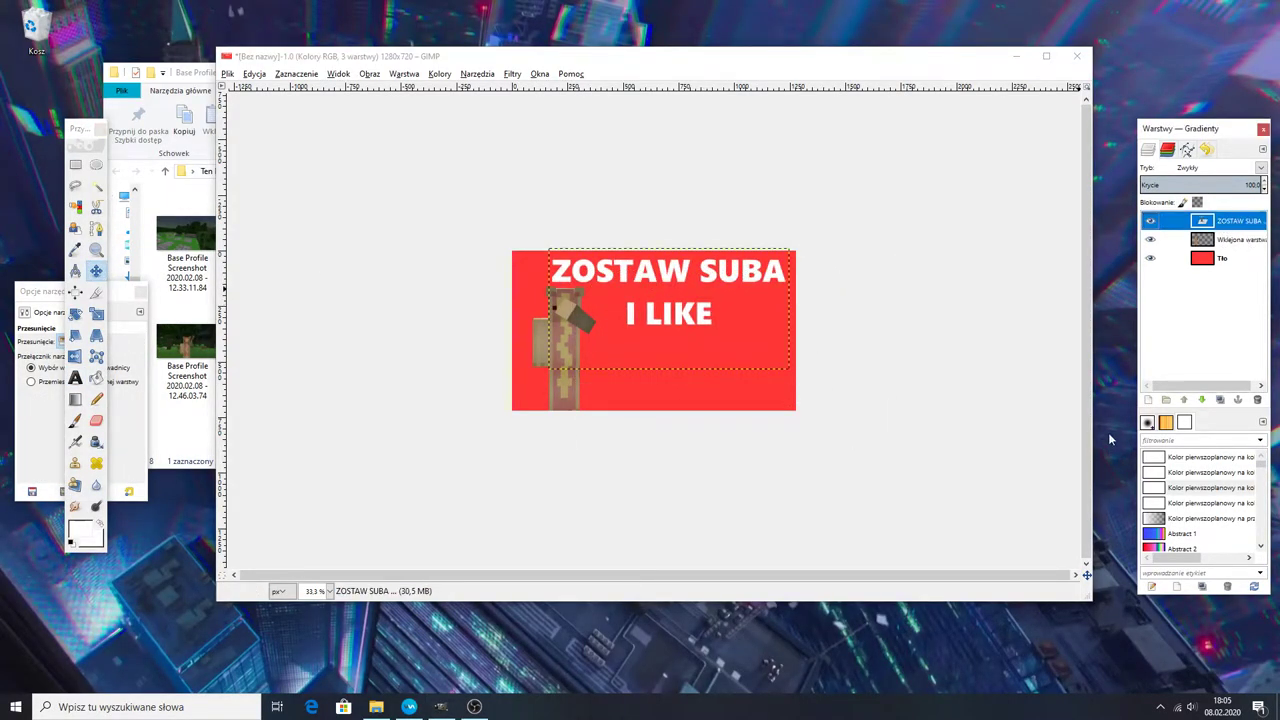
{"action": "left_click", "coordinate": [1220, 258]}
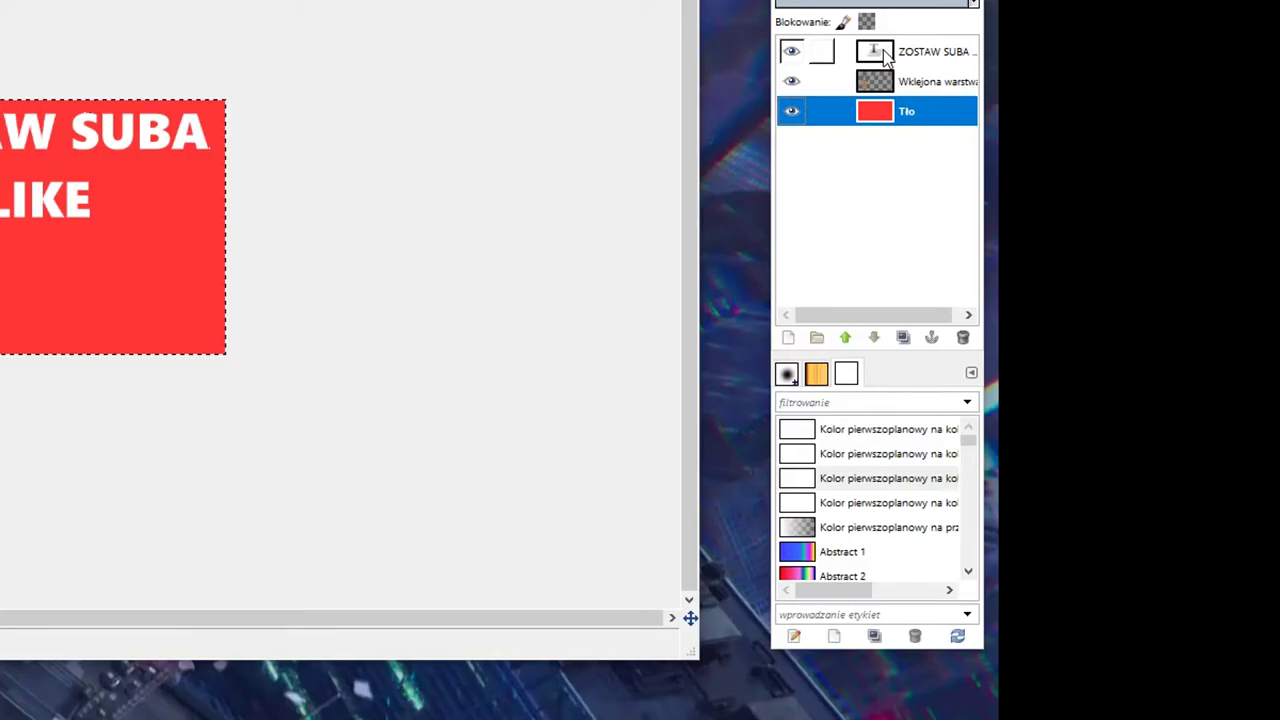
Step: Make a selection from the text layer's alpha, grow it 10 px, and add an empty layer
{"action": "right_click", "coordinate": [1207, 222]}
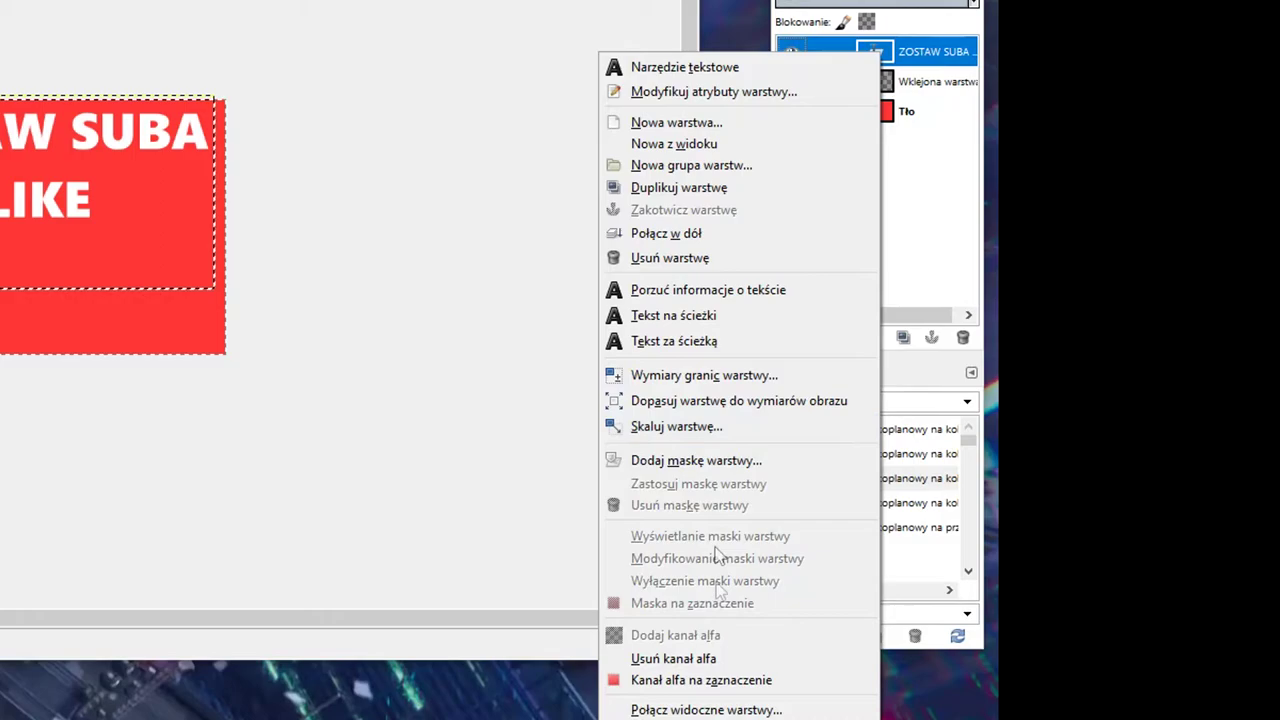
{"action": "left_click", "coordinate": [720, 682]}
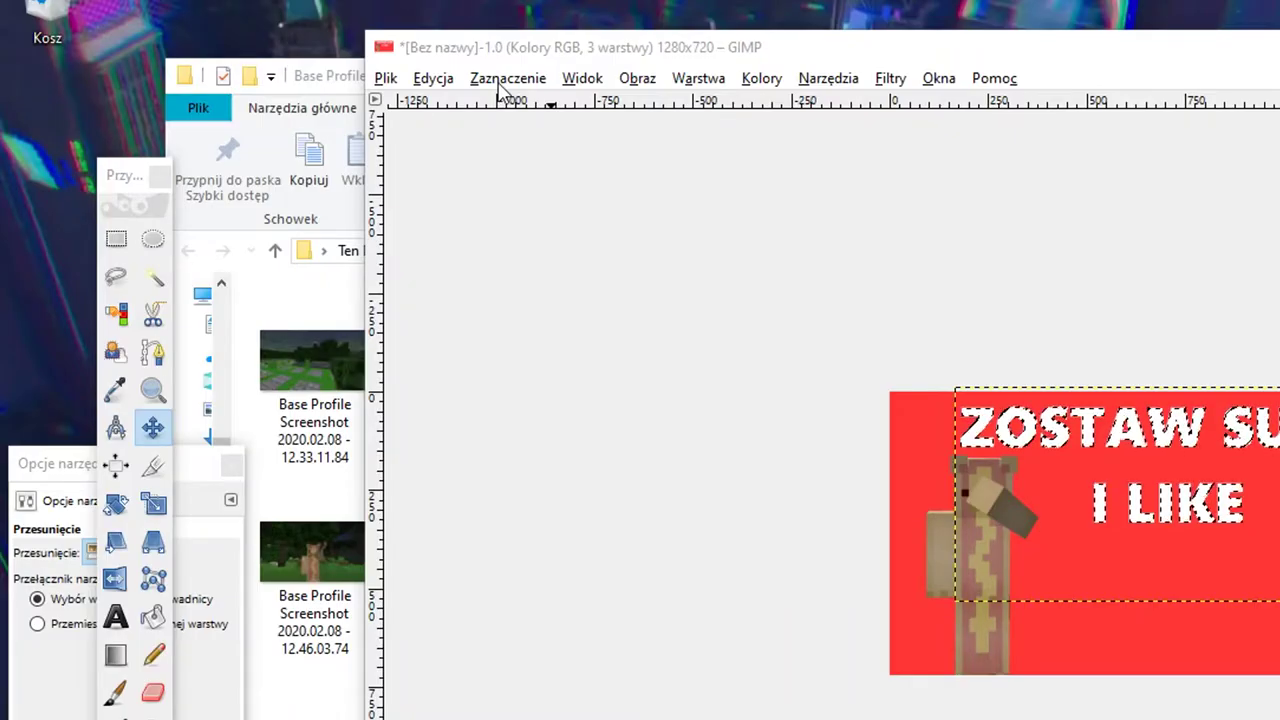
{"action": "left_click", "coordinate": [296, 74]}
{"action": "left_click", "coordinate": [530, 386]}
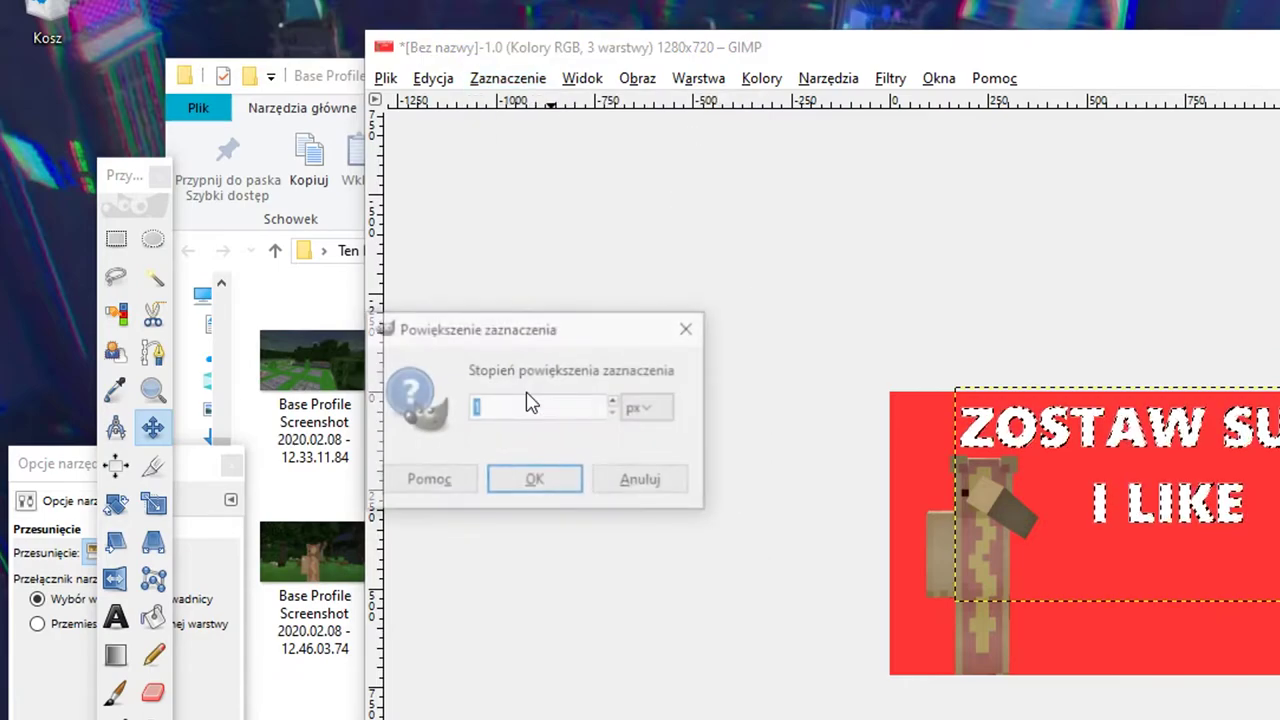
{"action": "type", "text": "10"}
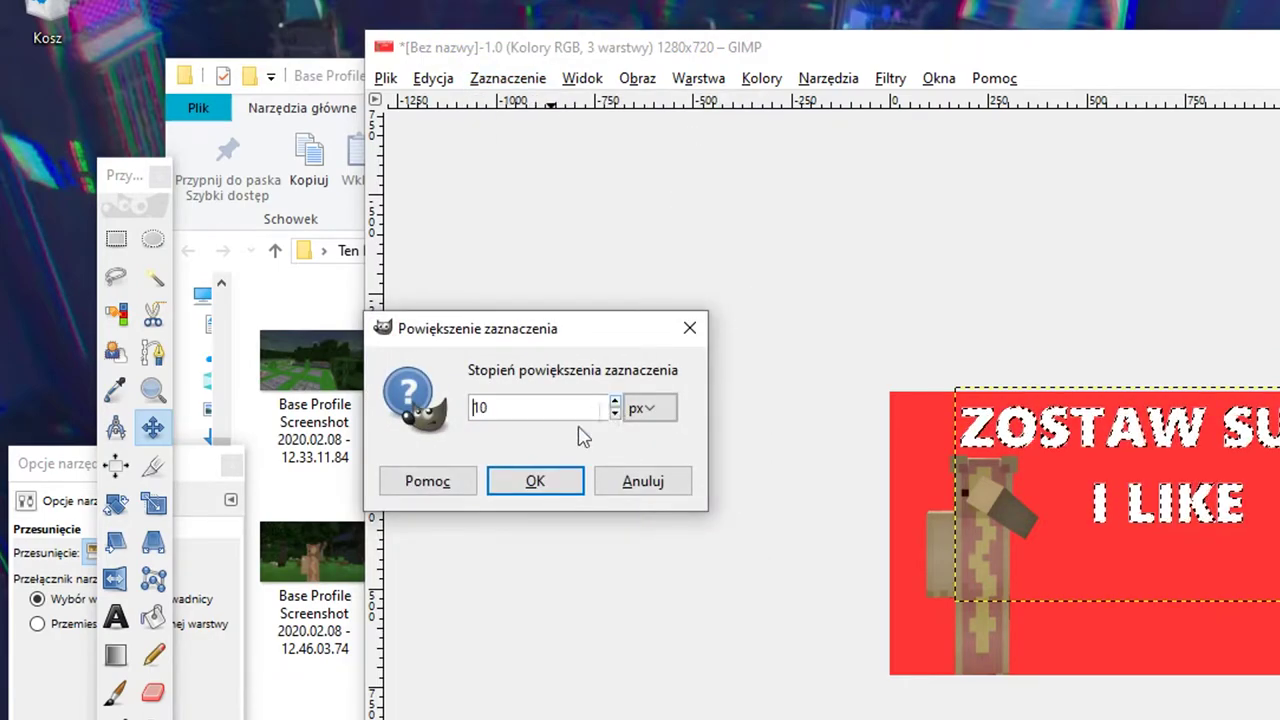
{"action": "left_click", "coordinate": [530, 481]}
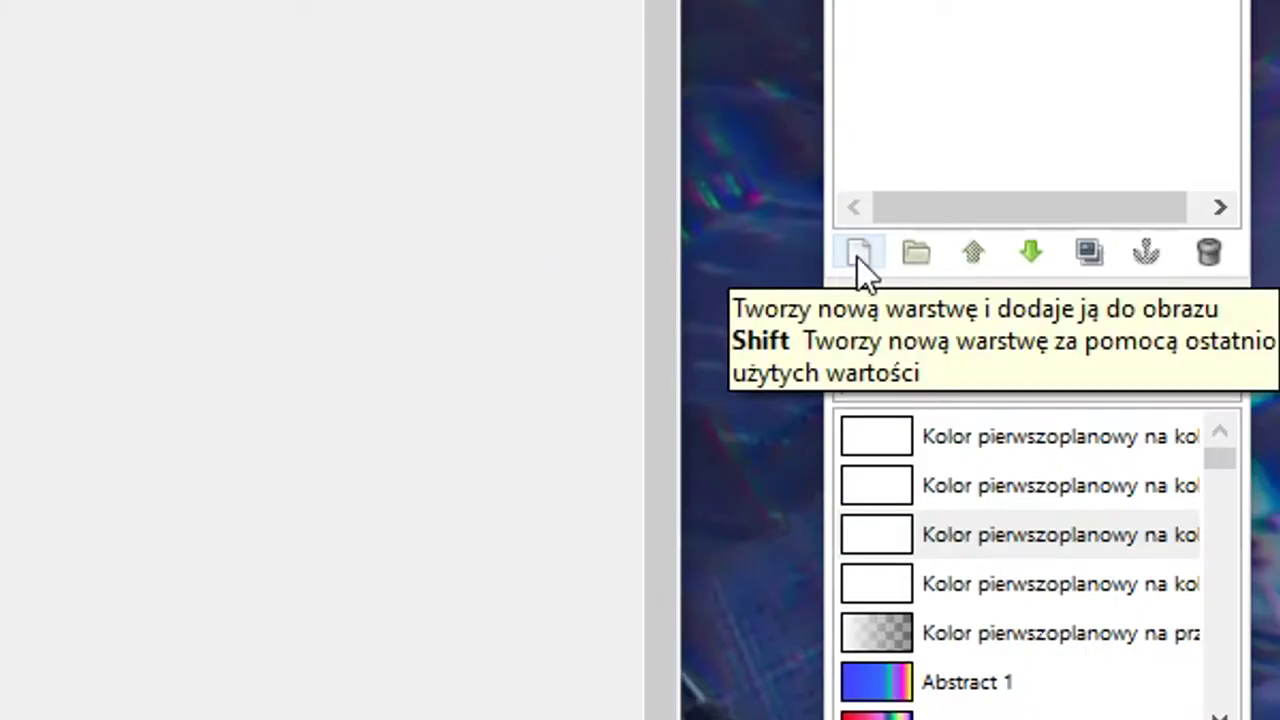
{"action": "left_click", "coordinate": [863, 254]}
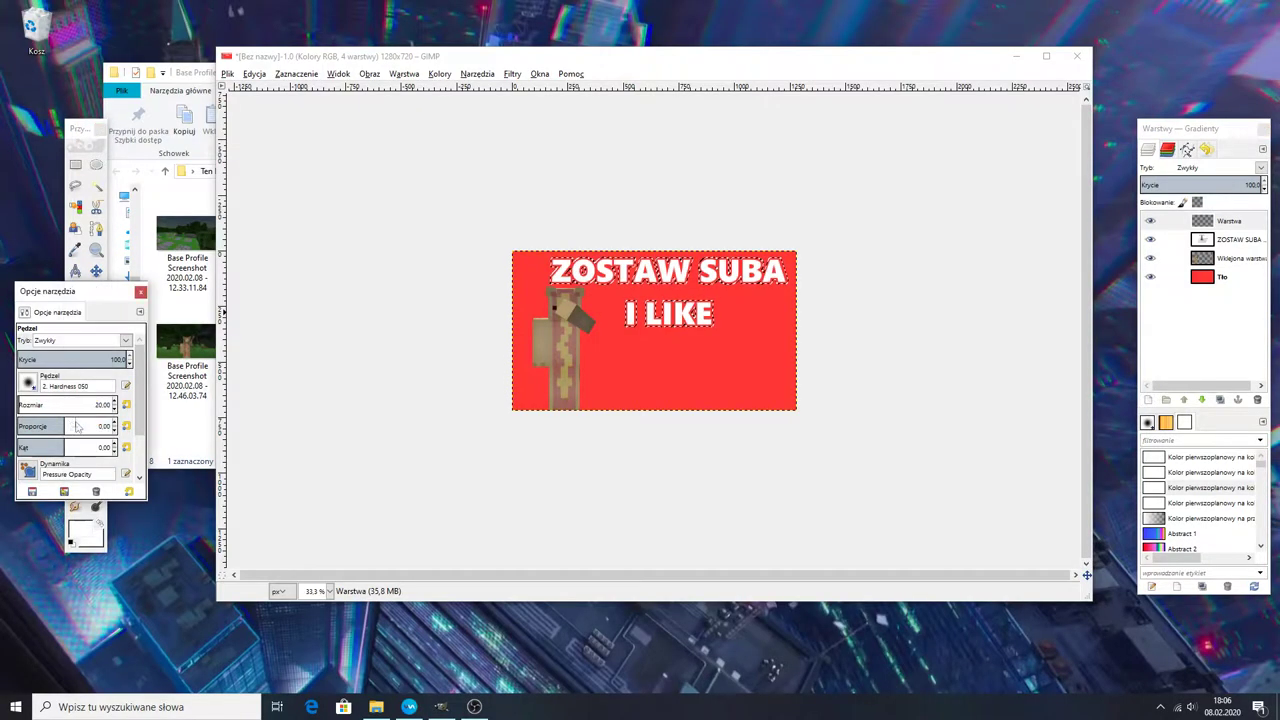
Step: Fill the grown text selection black and move that outline layer below the text
{"action": "key", "text": "d"}
{"action": "left_click_drag", "start_coordinate": [645, 258], "coordinate": [828, 263]}
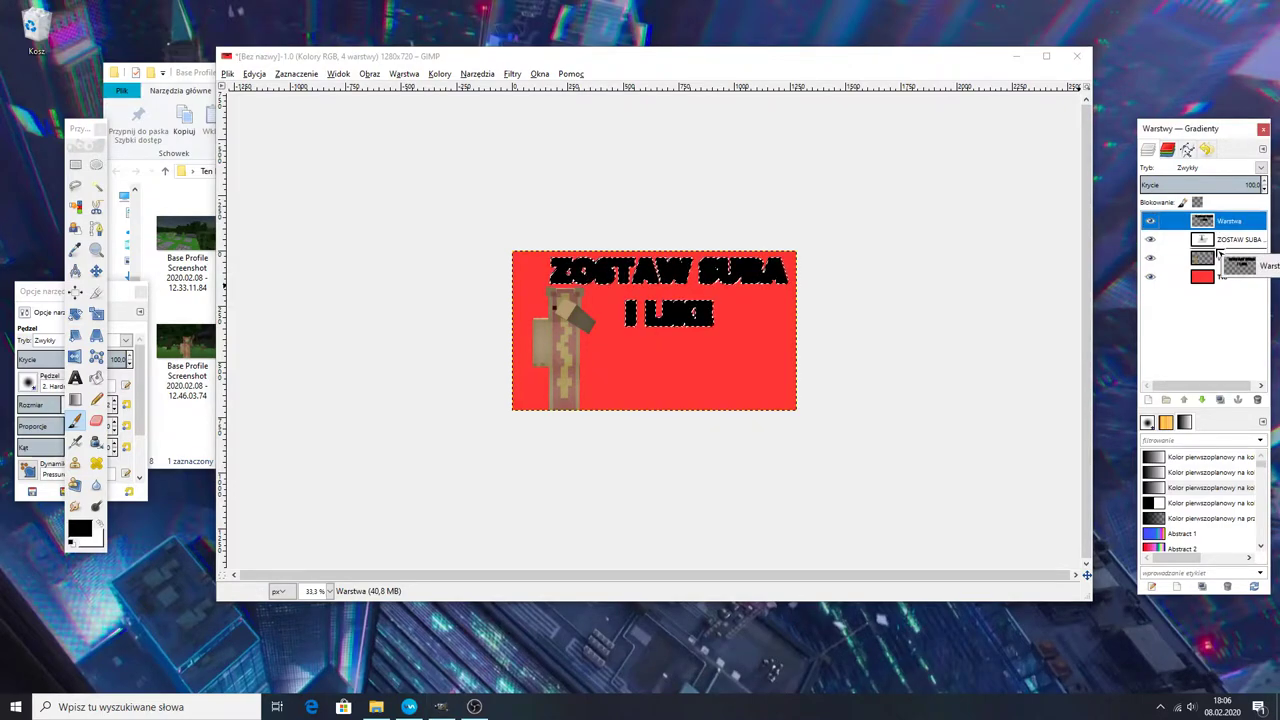
{"action": "left_click_drag", "start_coordinate": [1209, 226], "coordinate": [1210, 248]}
Step: Apply Tile Blur with radius 10 to the black text outline
{"action": "left_click", "coordinate": [511, 73]}
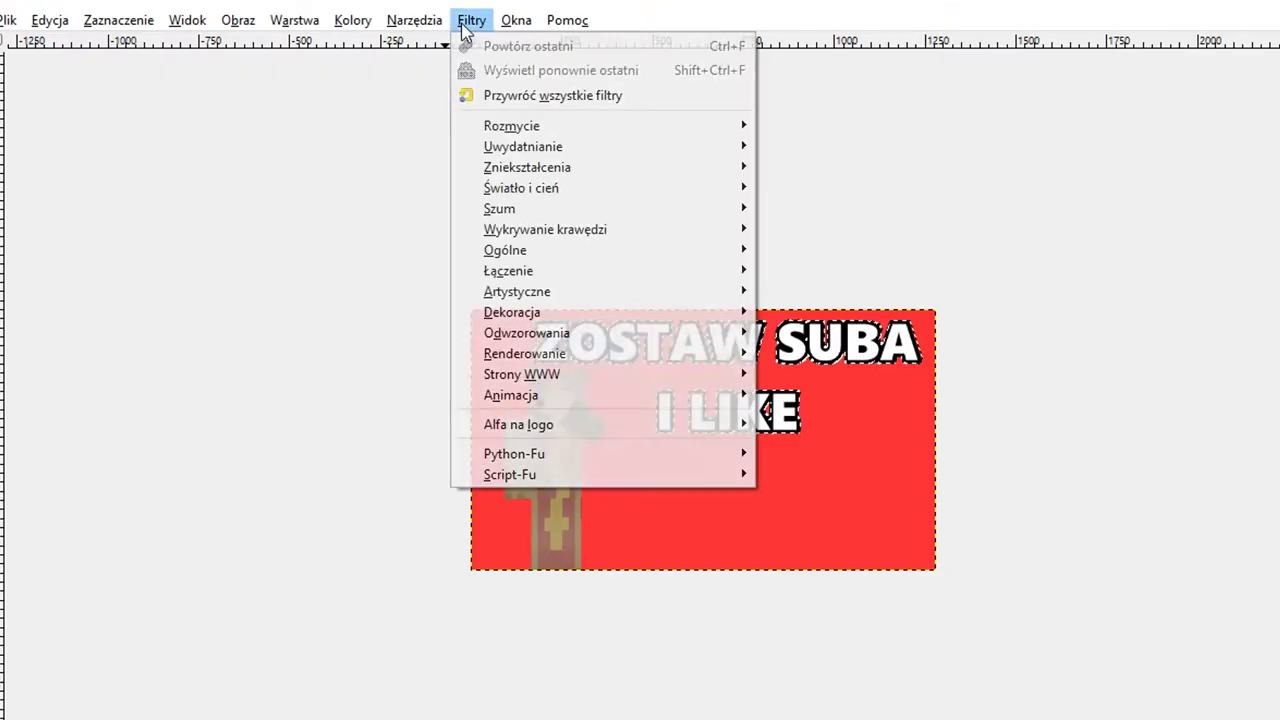
{"action": "mouse_move", "coordinate": [512, 126]}
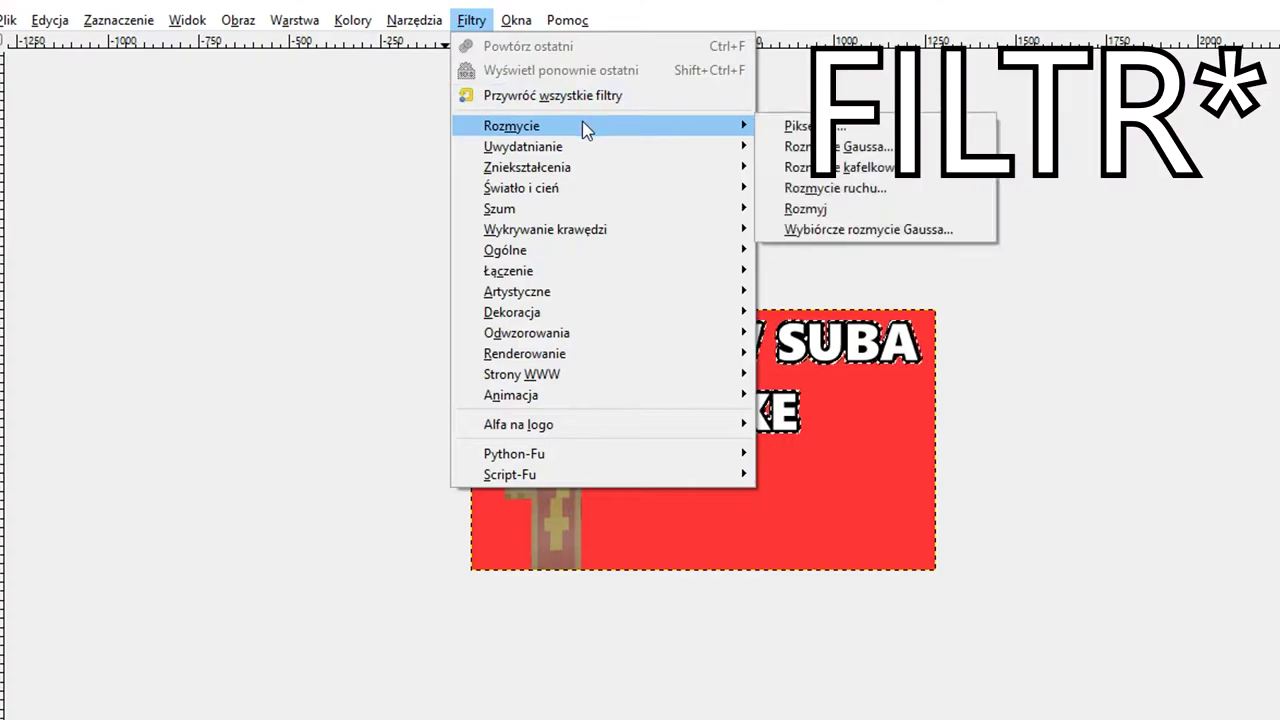
{"action": "left_click", "coordinate": [873, 168]}
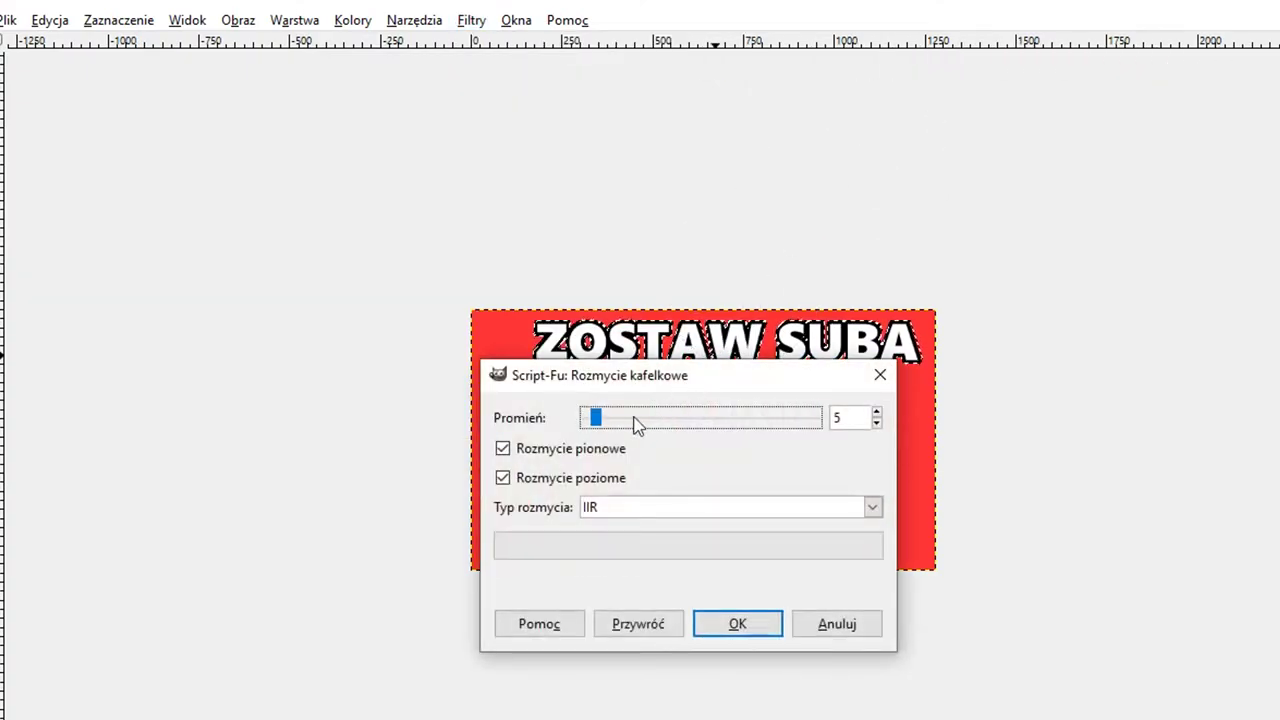
{"action": "left_click_drag", "start_coordinate": [604, 420], "coordinate": [635, 428]}
{"action": "left_click", "coordinate": [752, 623]}
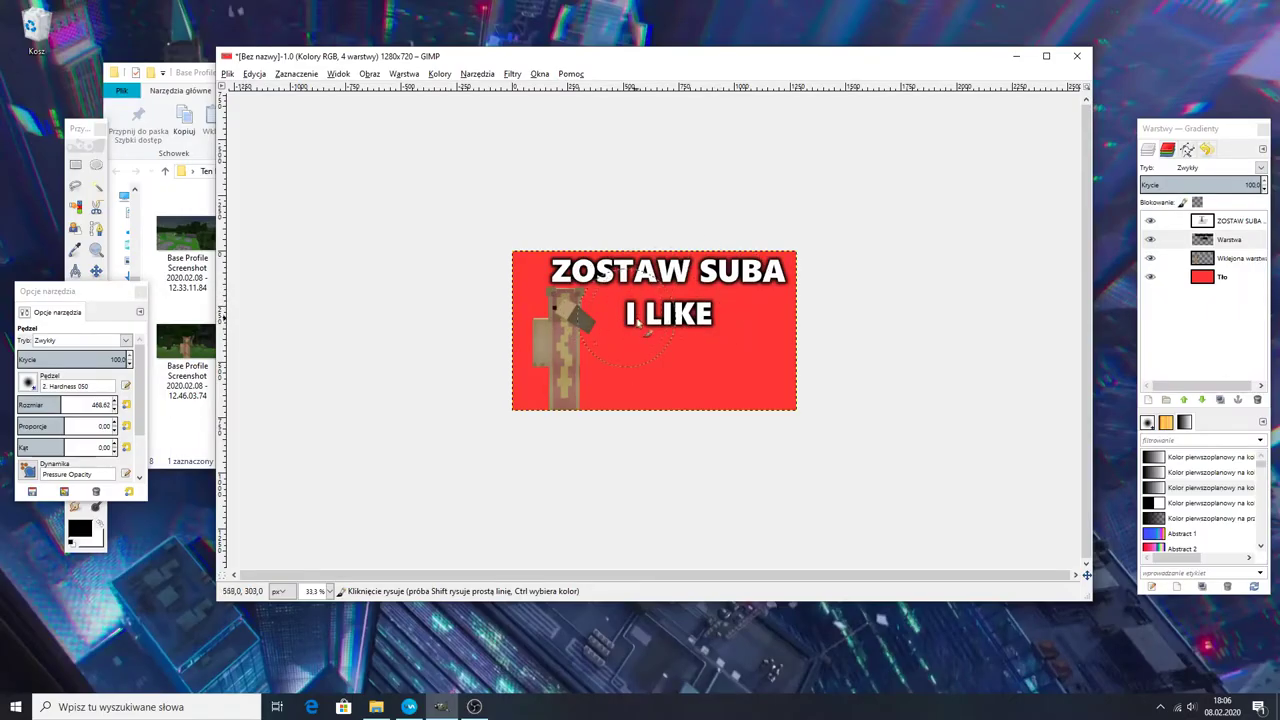
{"action": "left_click", "coordinate": [1220, 260]}
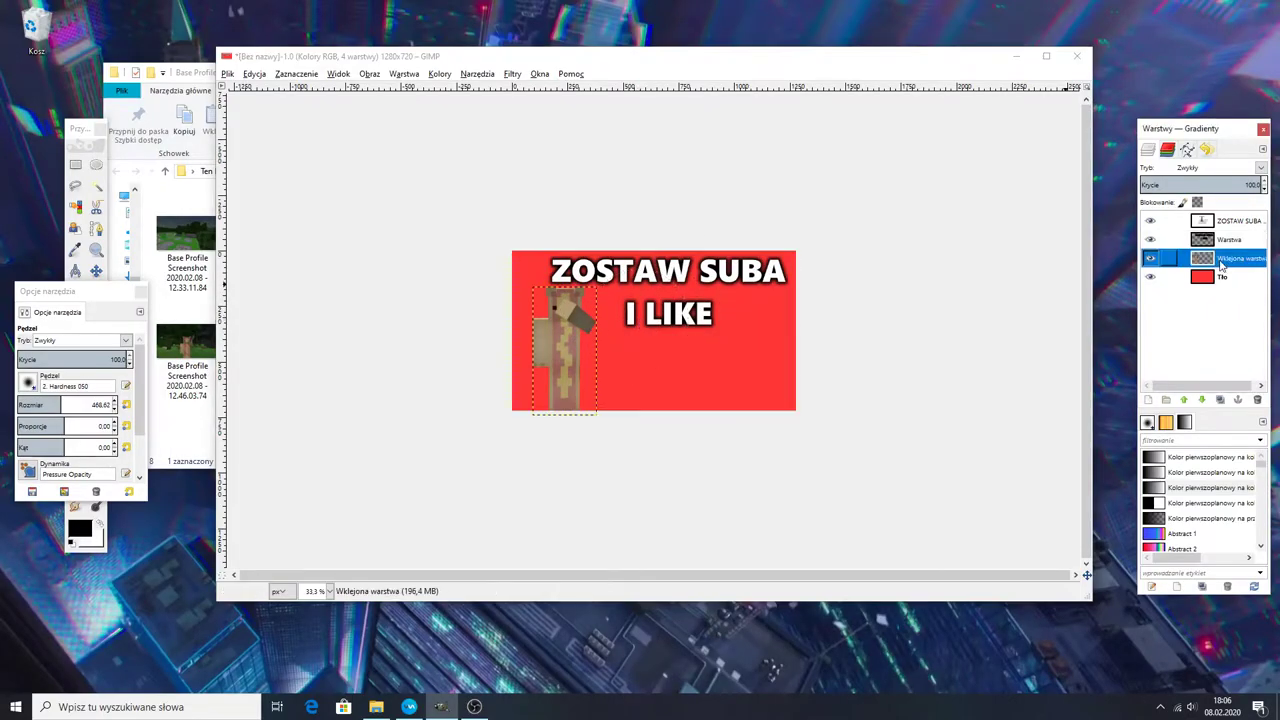
Step: Add a character-outline layer, then select a 10 px border around the Tło layer's edge
{"action": "right_click", "coordinate": [1221, 262]}
{"action": "left_click", "coordinate": [1127, 311]}
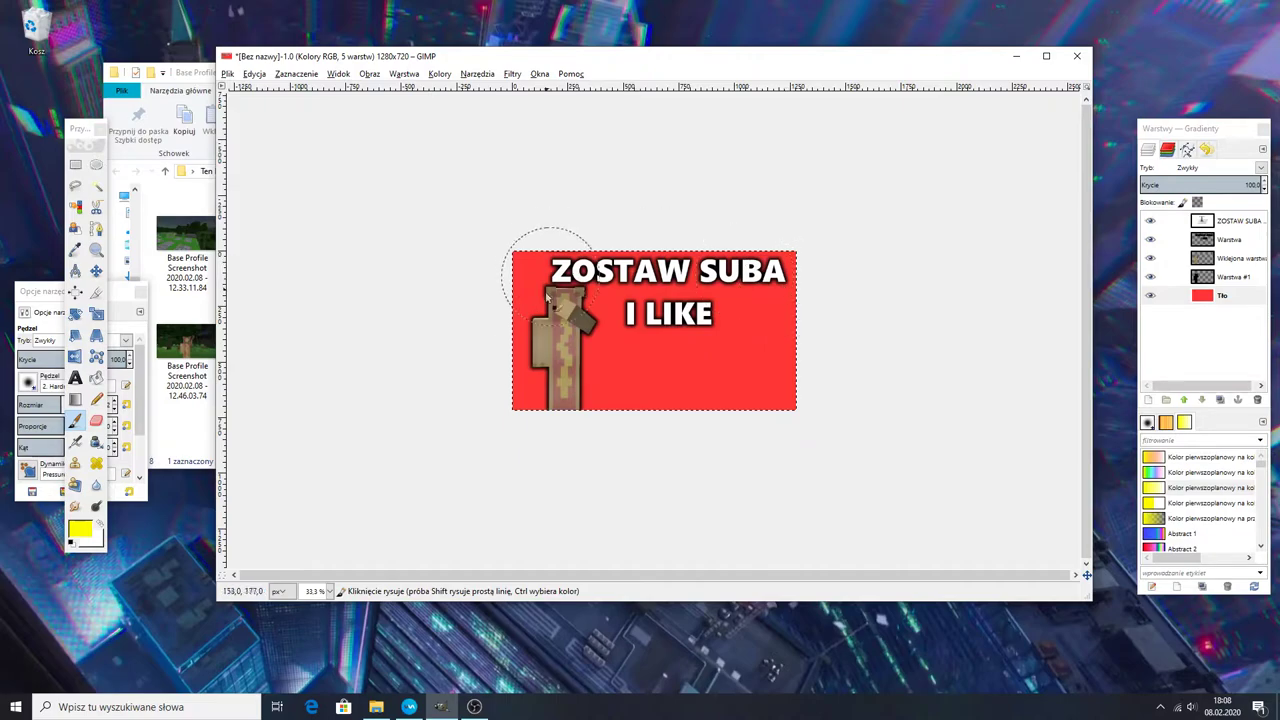
{"action": "right_click", "coordinate": [1233, 293]}
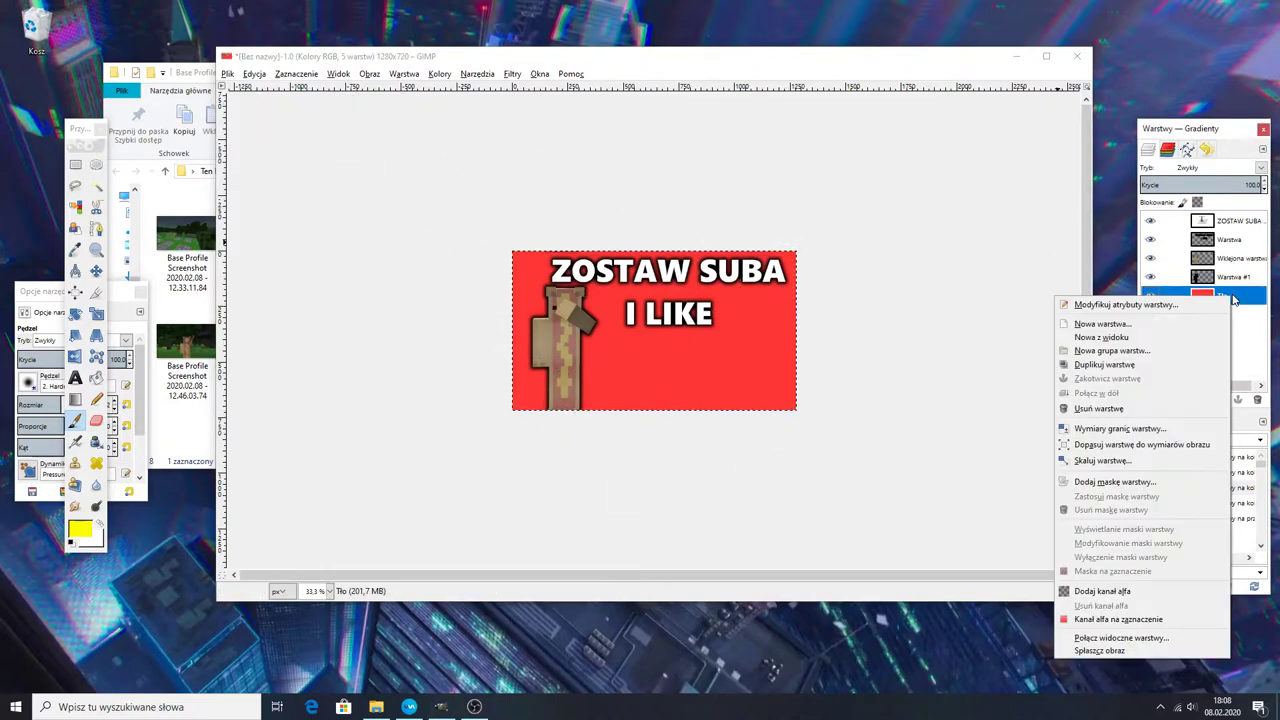
{"action": "left_click", "coordinate": [1150, 618]}
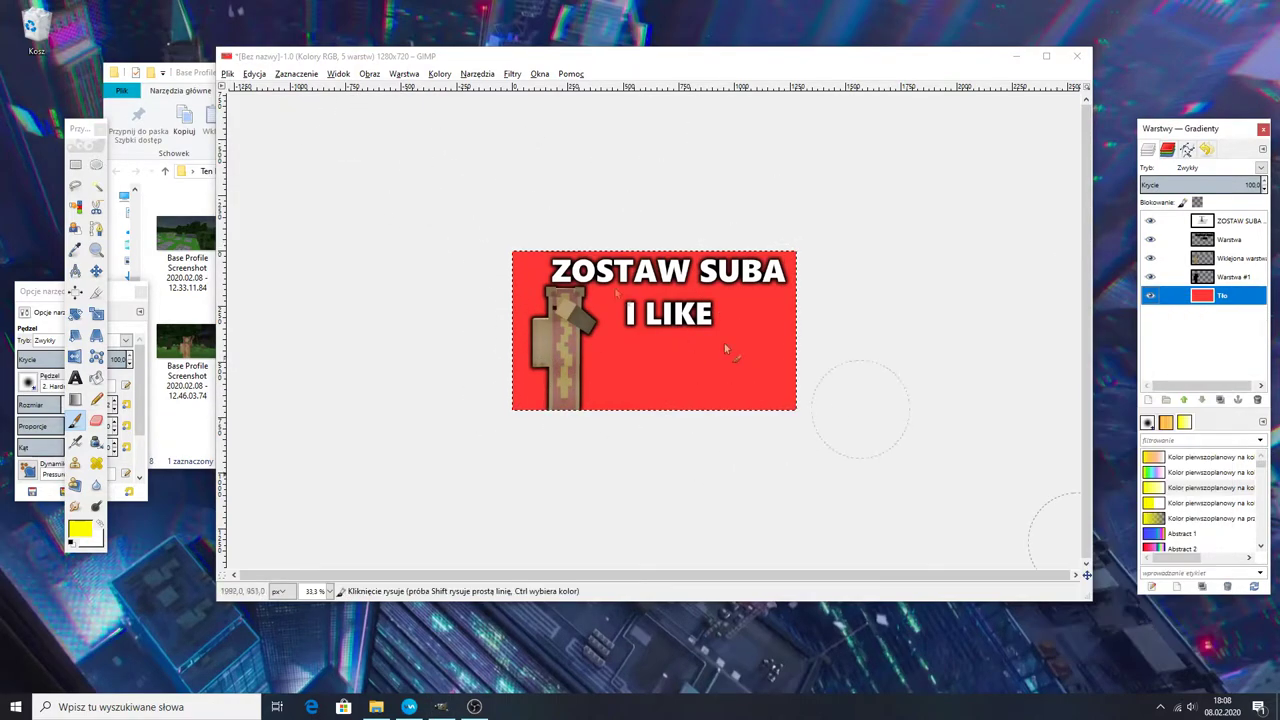
{"action": "left_click", "coordinate": [296, 73]}
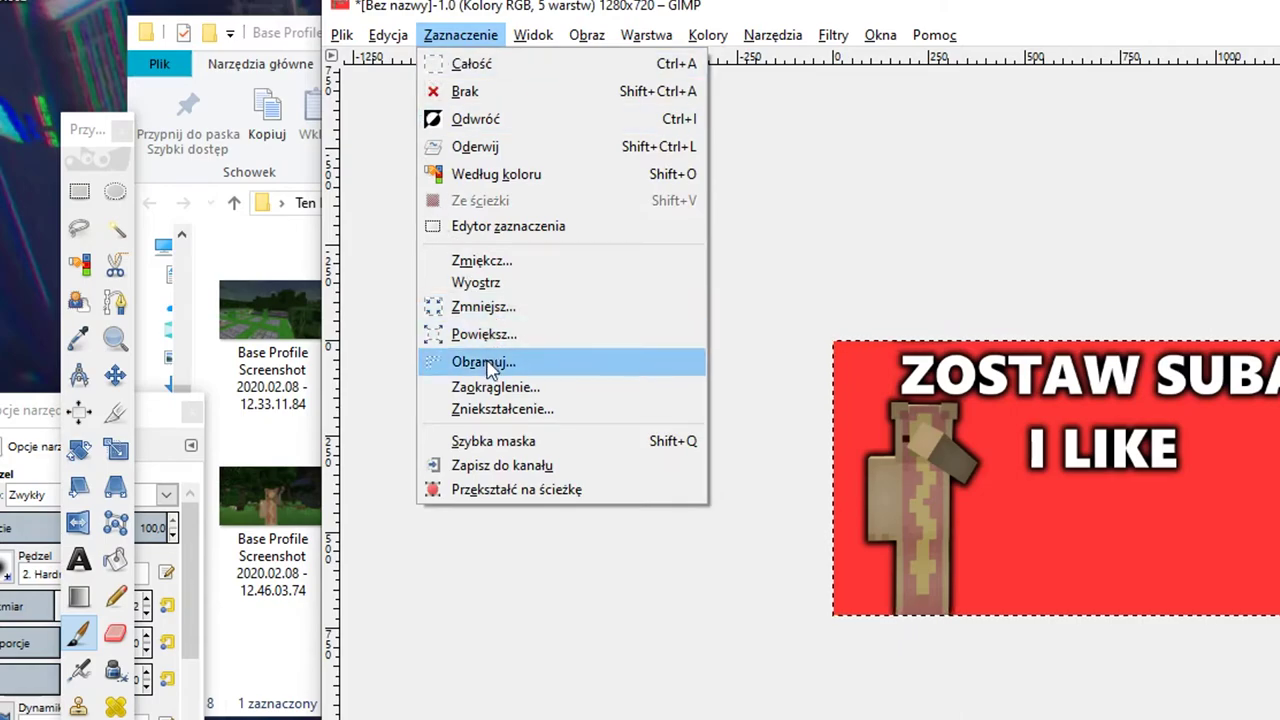
{"action": "left_click", "coordinate": [485, 362]}
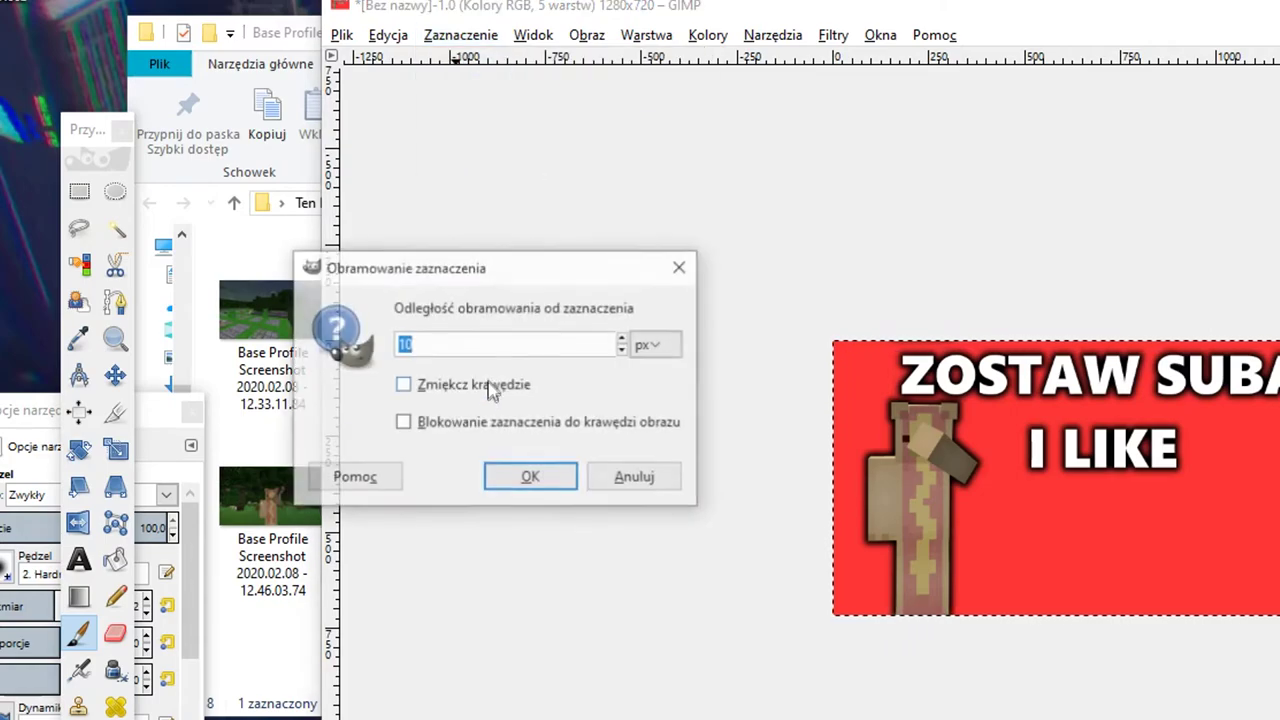
{"action": "left_click", "coordinate": [529, 477]}
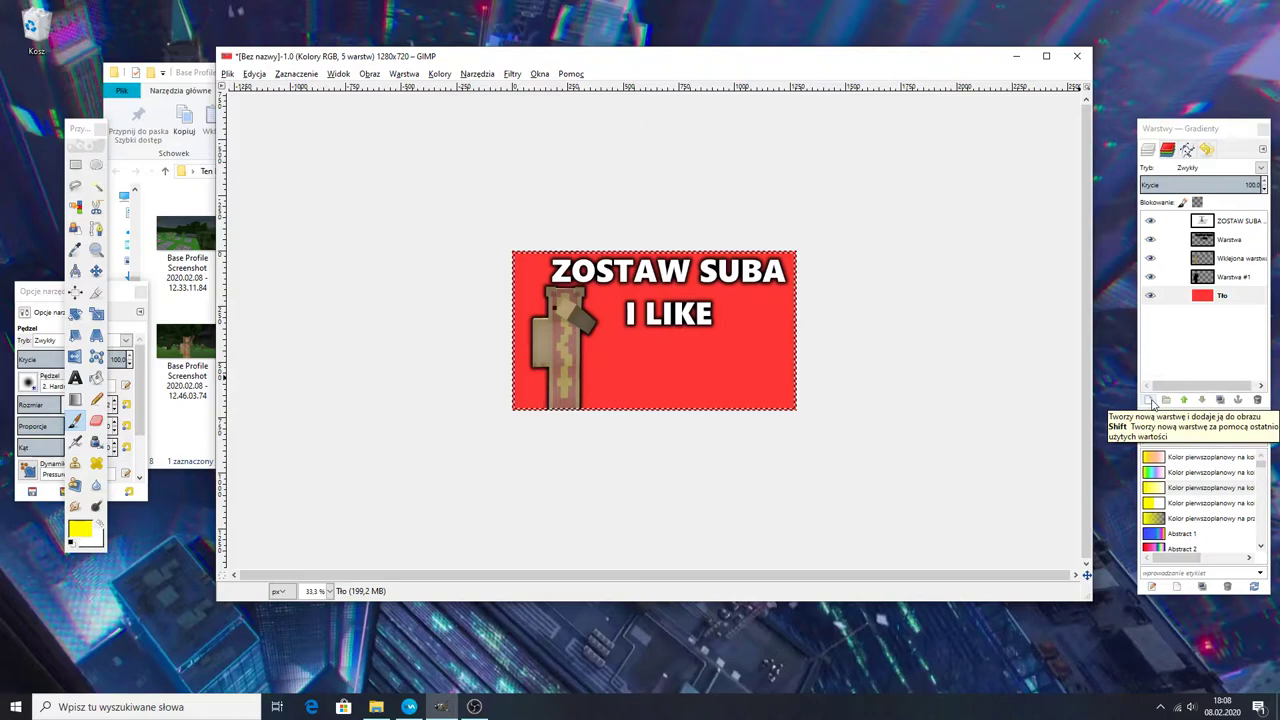
{"action": "left_click", "coordinate": [1150, 400], "text": "shift"}
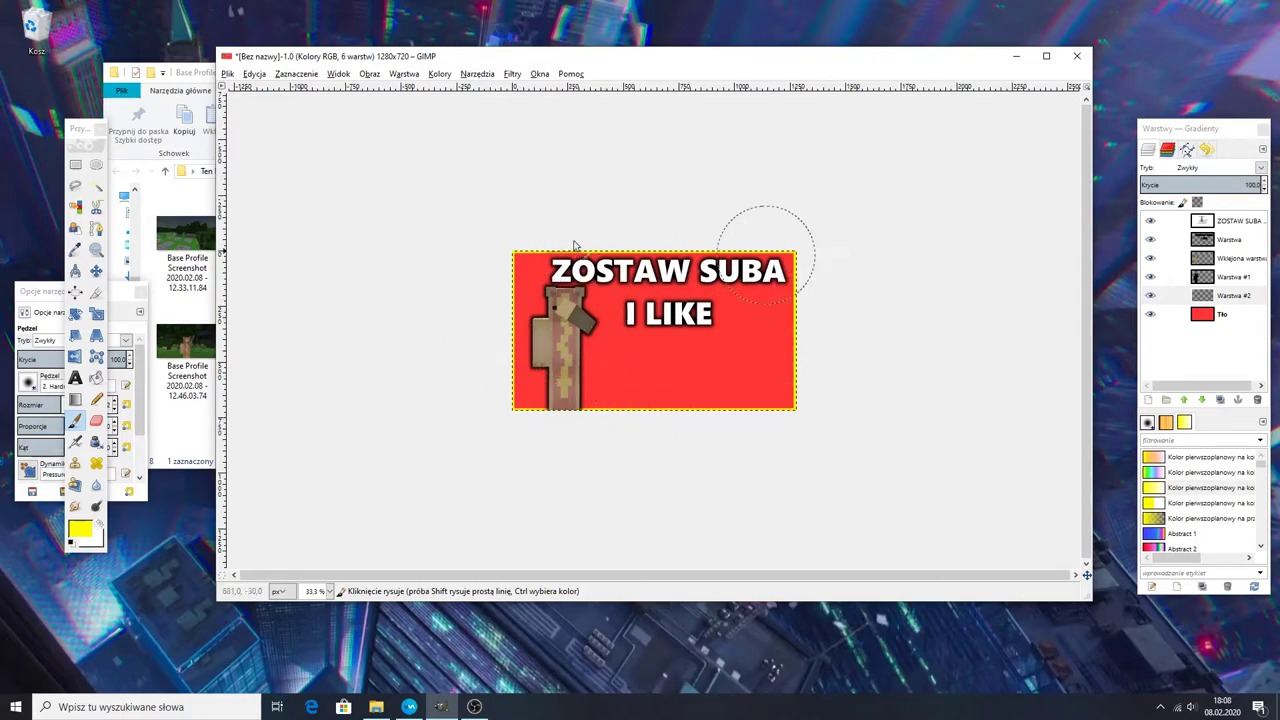
Step: Move Warstwa #2 to the top and add Warstwa #3 beneath it
{"action": "left_click_drag", "start_coordinate": [1200, 291], "coordinate": [1196, 216]}
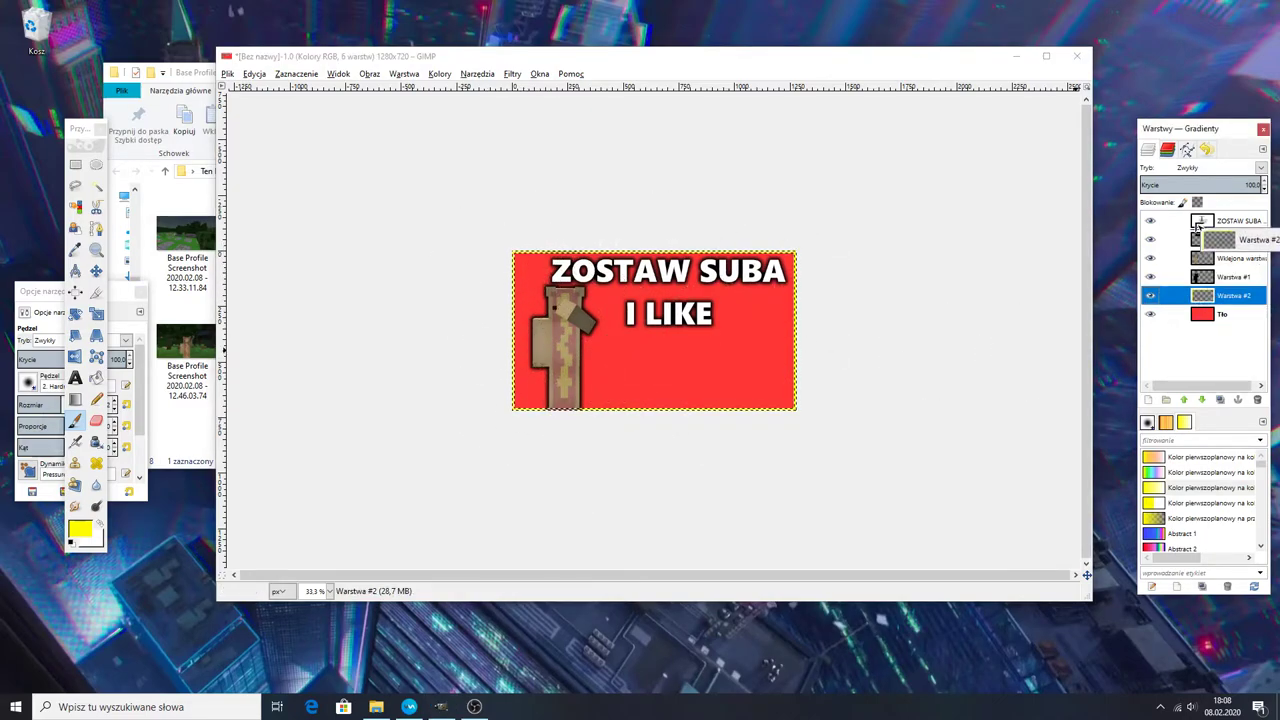
{"action": "right_click", "coordinate": [1143, 237]}
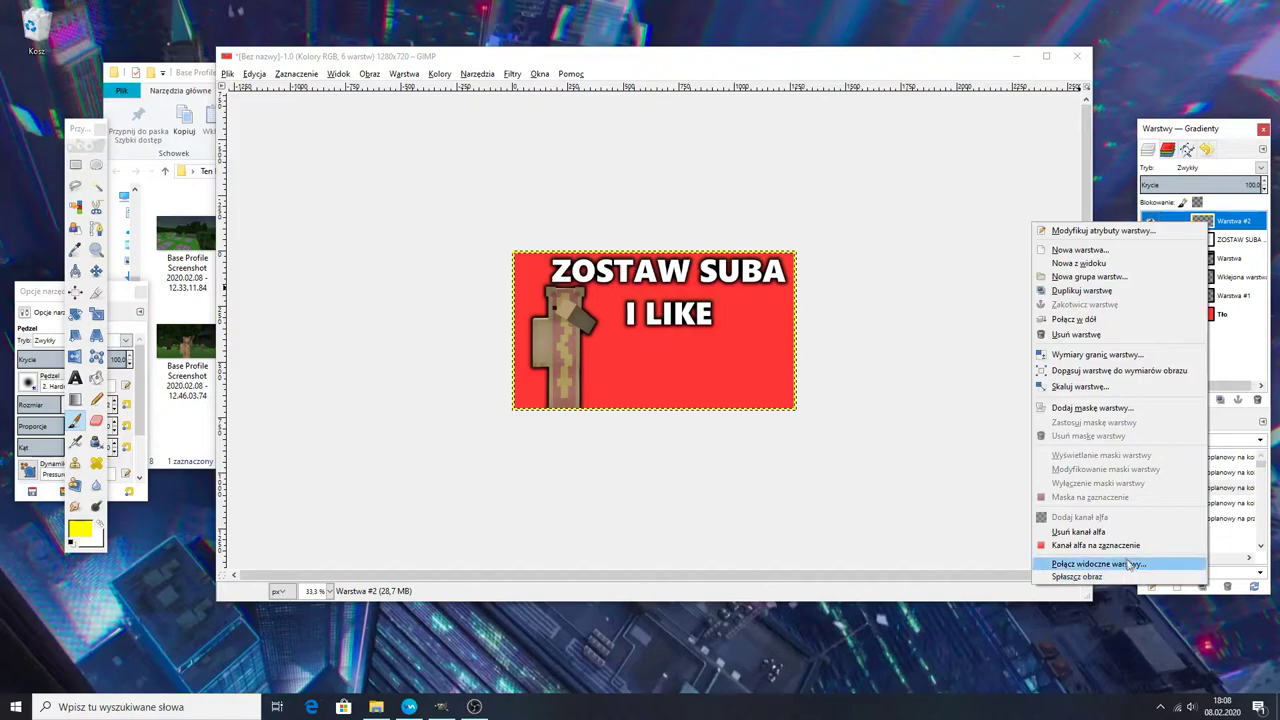
{"action": "key", "text": "Escape"}
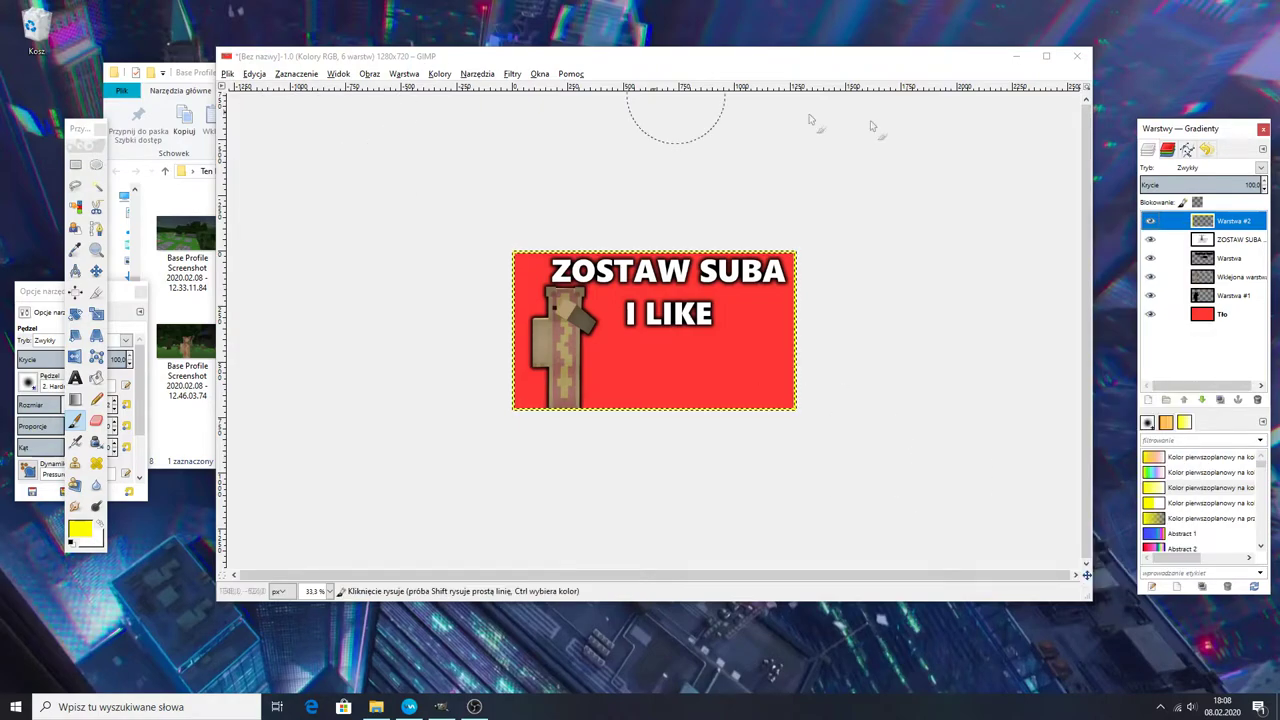
{"action": "left_click", "coordinate": [1151, 401], "text": "shift"}
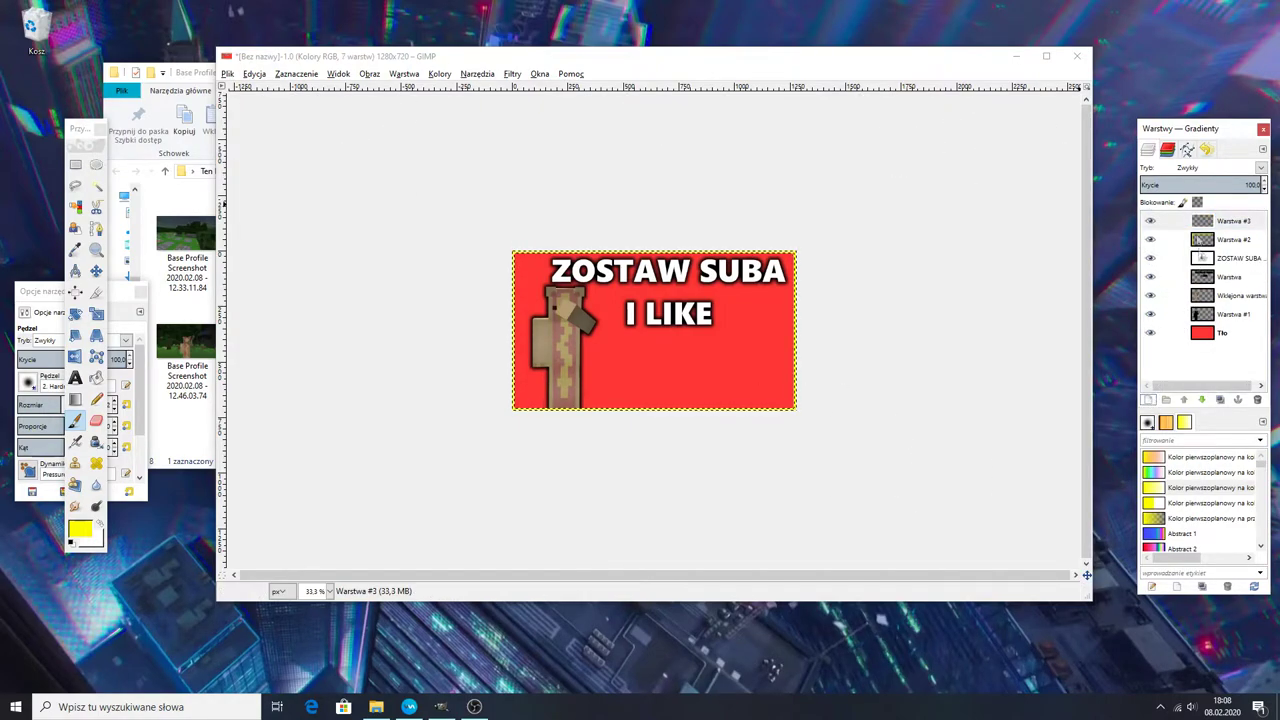
{"action": "left_click_drag", "start_coordinate": [1199, 239], "coordinate": [1205, 220]}
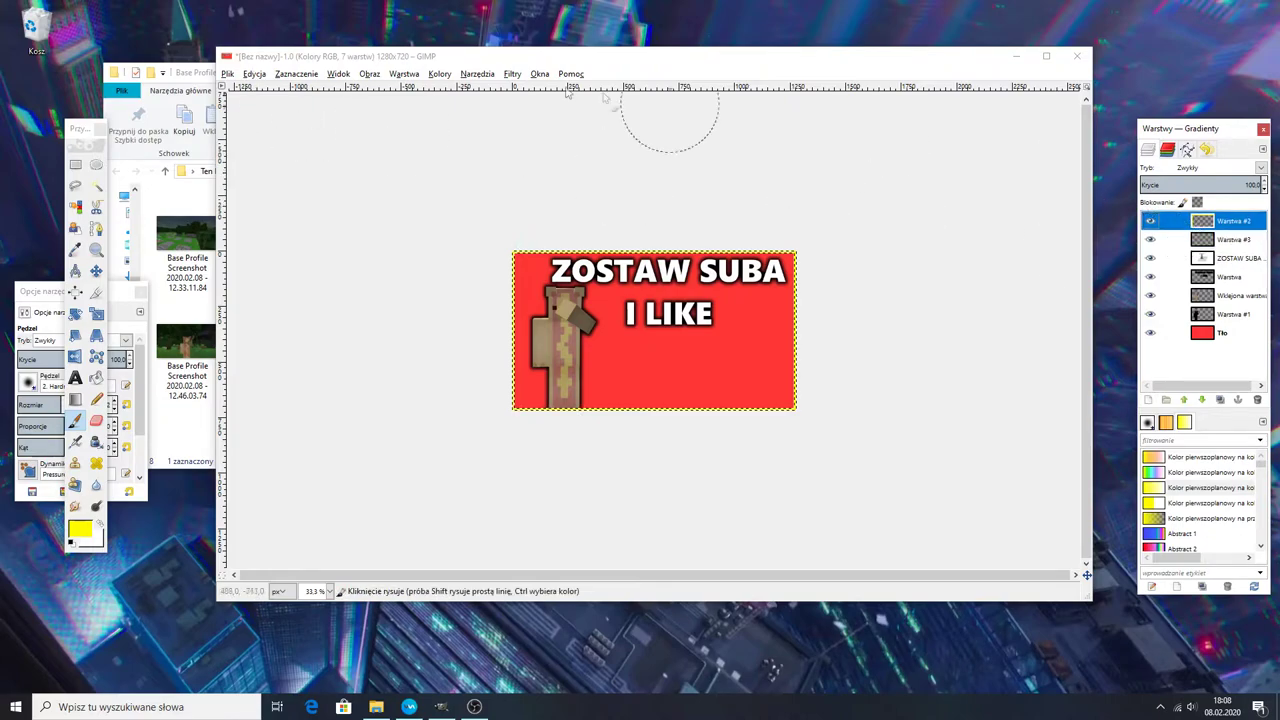
Step: Grow the current border selection via Select > Grow
{"action": "left_click", "coordinate": [296, 73]}
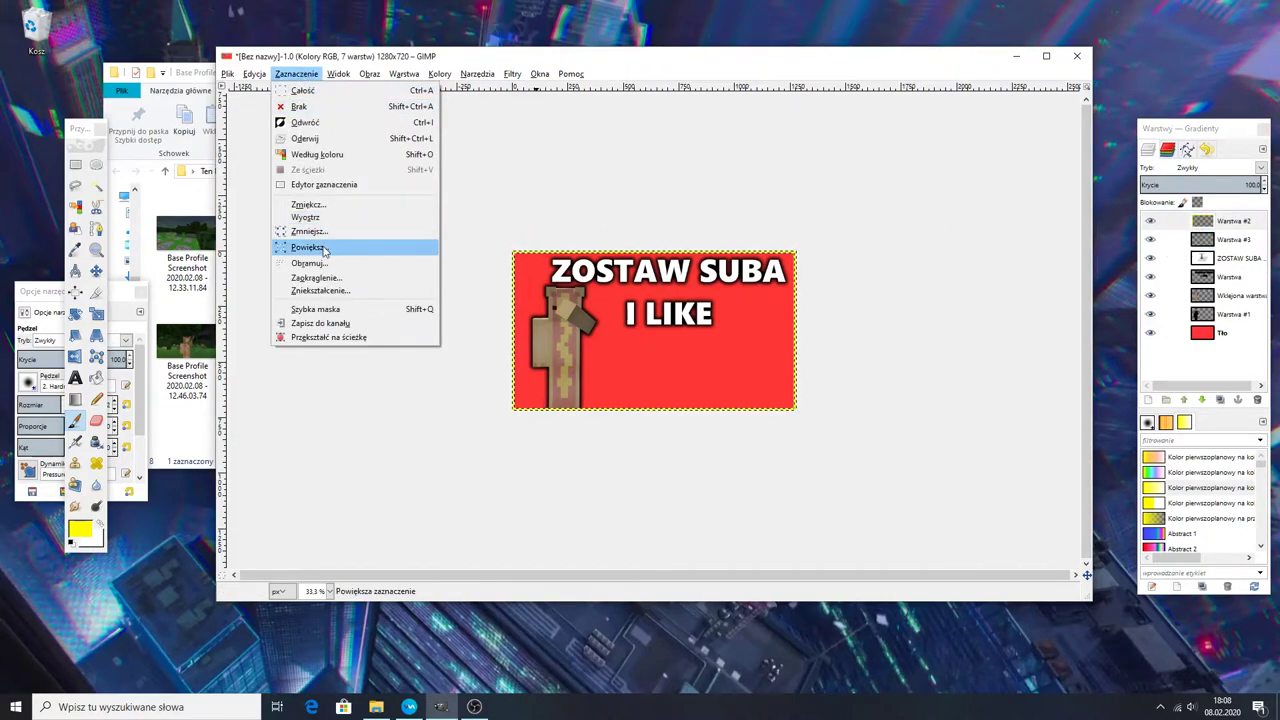
{"action": "left_click", "coordinate": [323, 248]}
{"action": "left_click", "coordinate": [328, 300]}
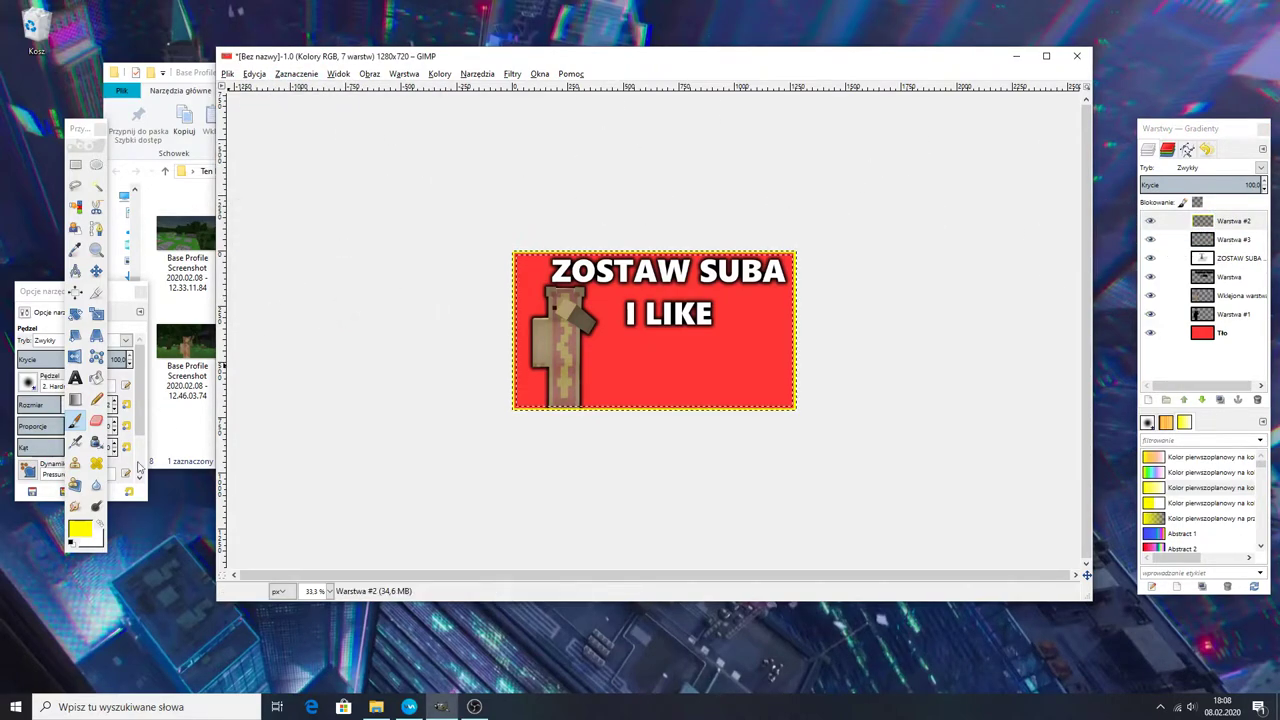
Step: Undo a stray black edge stroke, select Warstwa #3, and set the foreground colour to white
{"action": "left_click", "coordinate": [72, 545]}
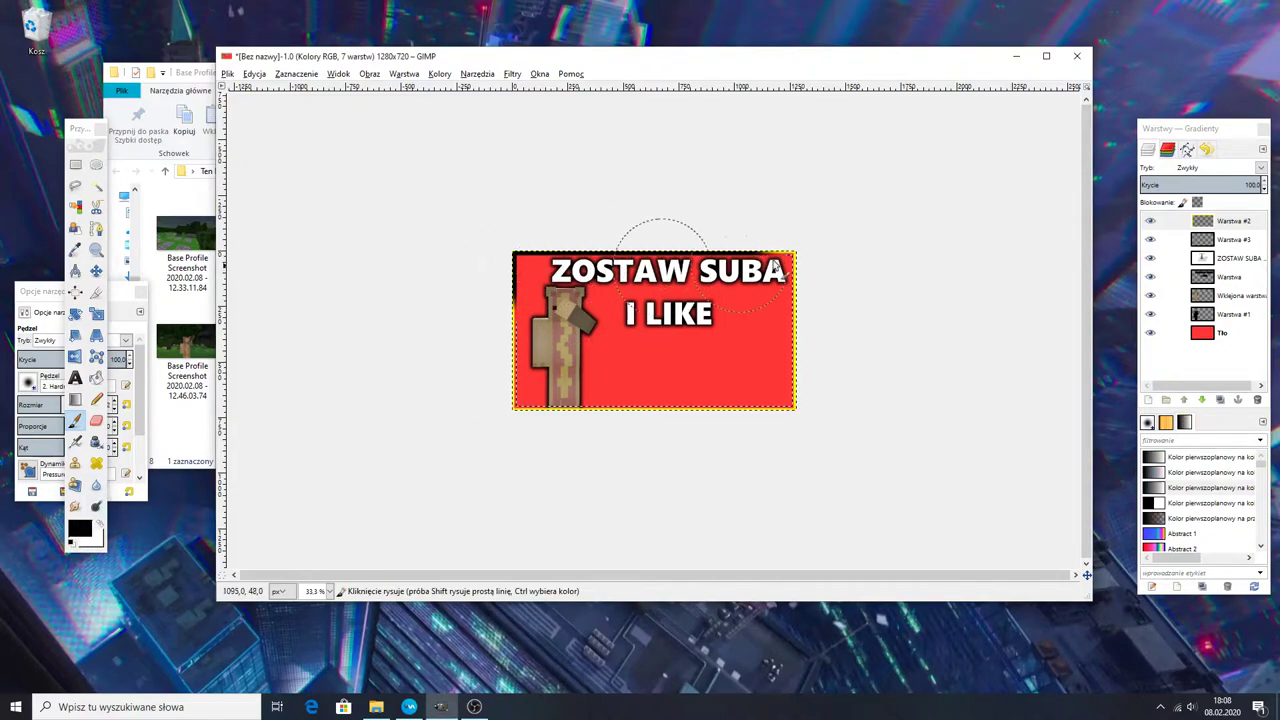
{"action": "left_click_drag", "start_coordinate": [768, 265], "coordinate": [780, 406]}
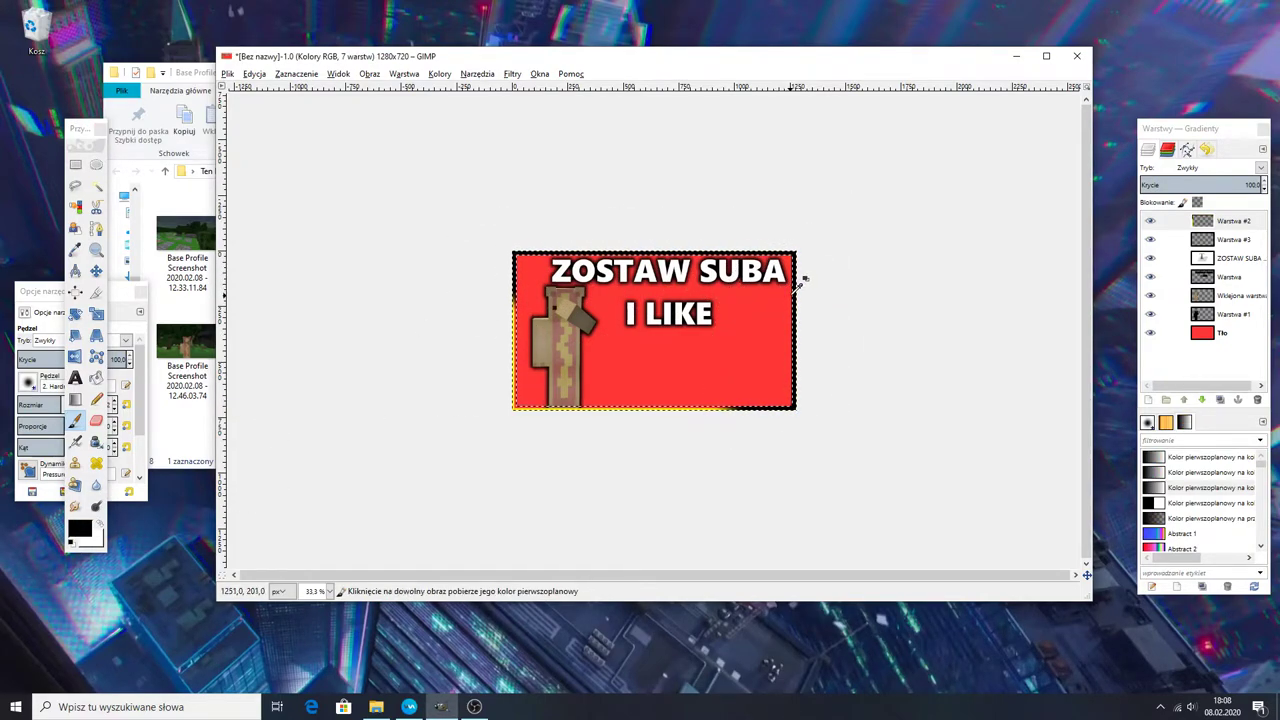
{"action": "key", "text": "ctrl+z"}
{"action": "left_click", "coordinate": [1232, 239]}
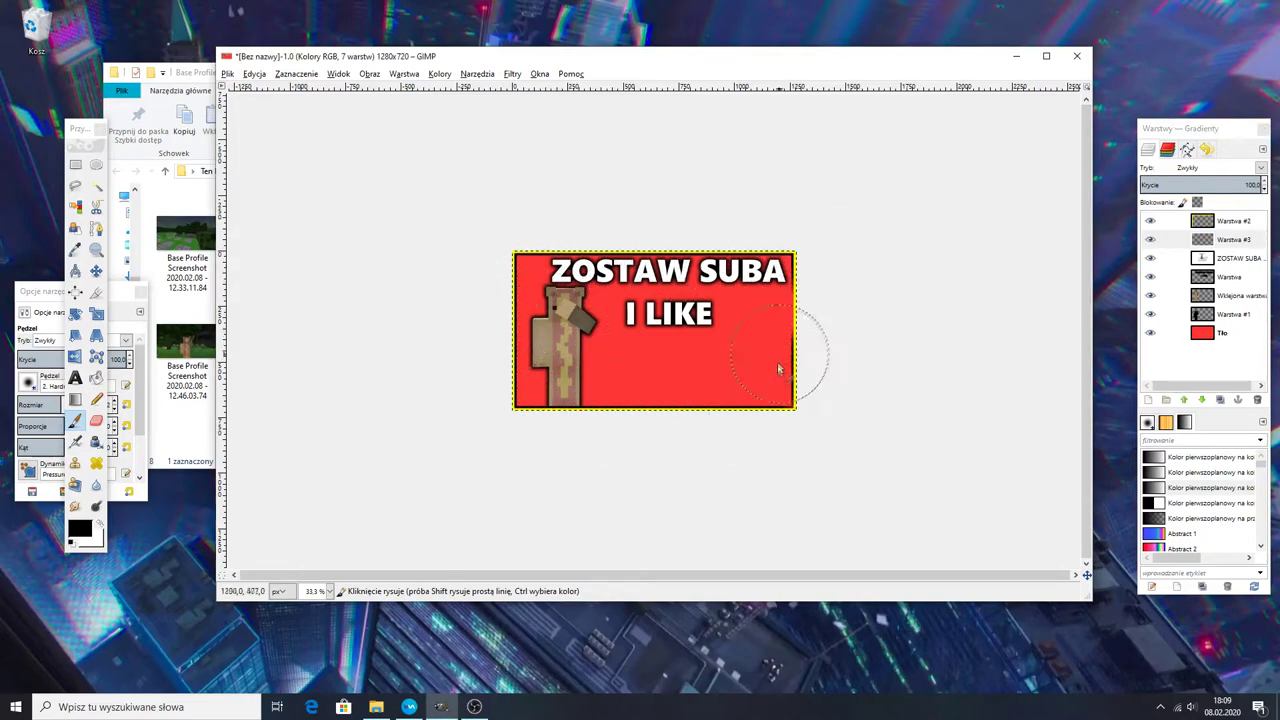
{"action": "left_click", "coordinate": [79, 528]}
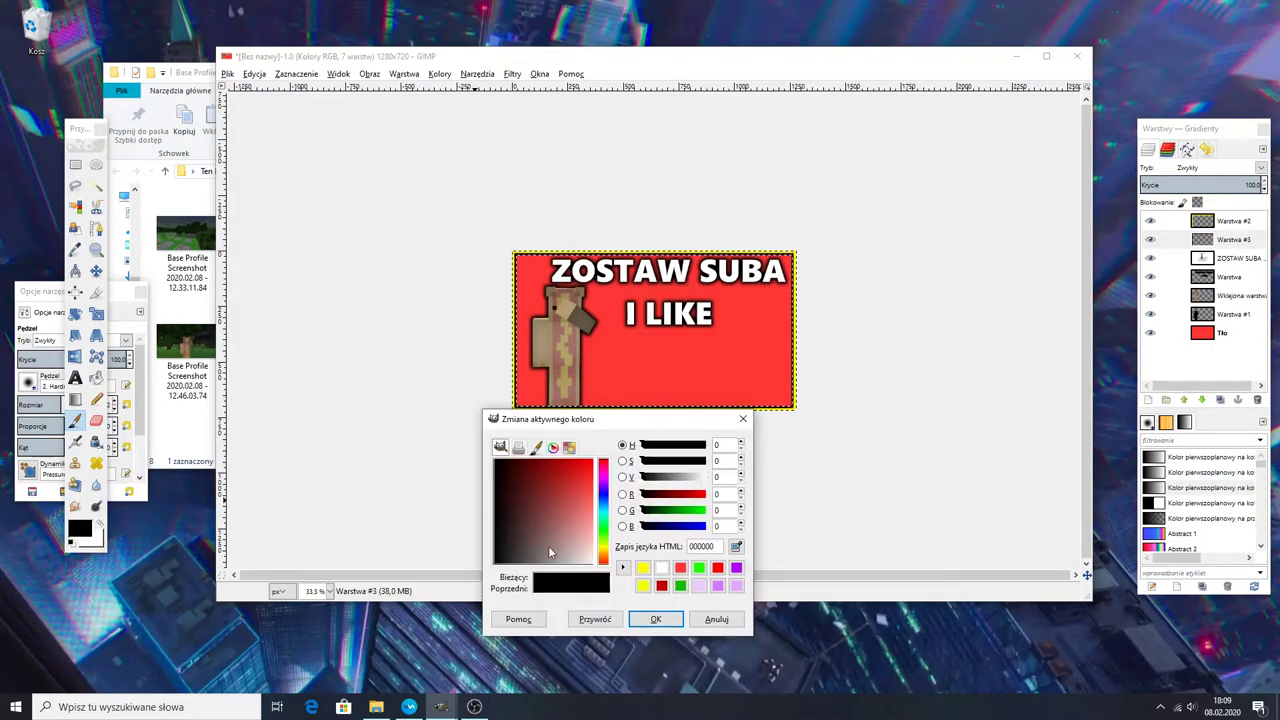
{"action": "left_click", "coordinate": [661, 567]}
{"action": "left_click", "coordinate": [645, 618]}
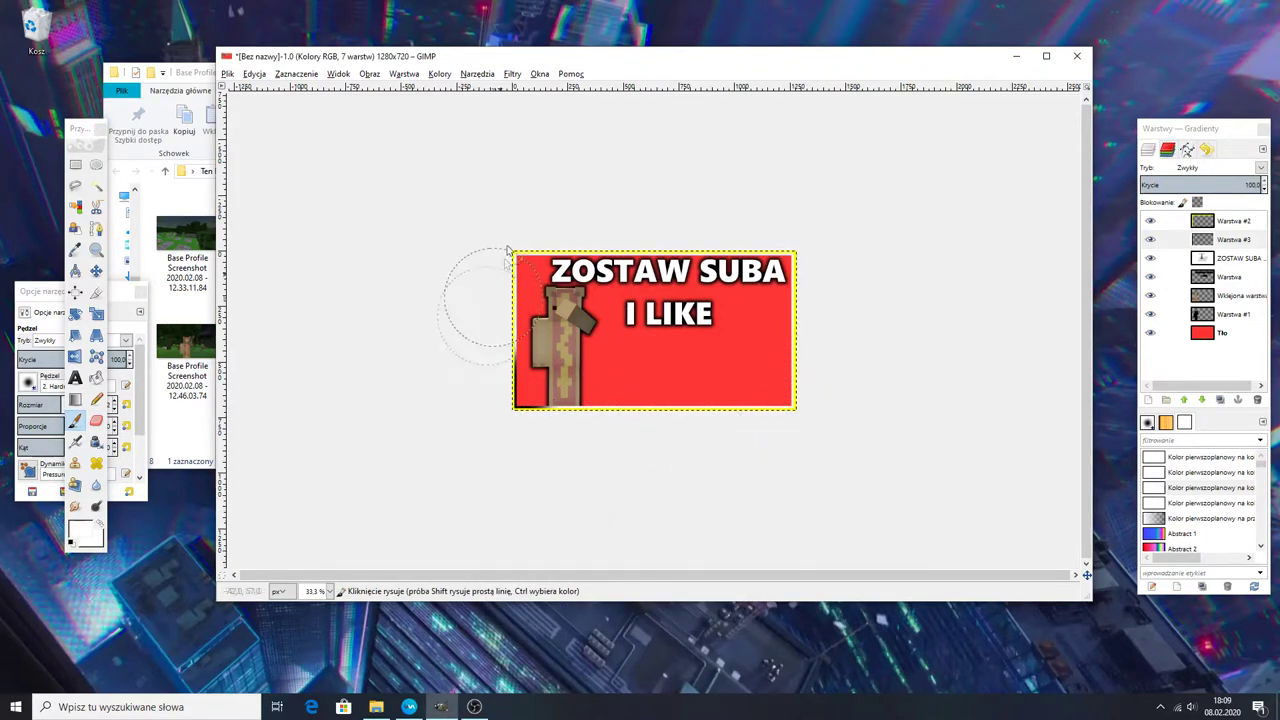
Step: Blur the white edge layer from the Filters menu to form a soft glow
{"action": "left_click", "coordinate": [512, 74]}
{"action": "left_click", "coordinate": [510, 88]}
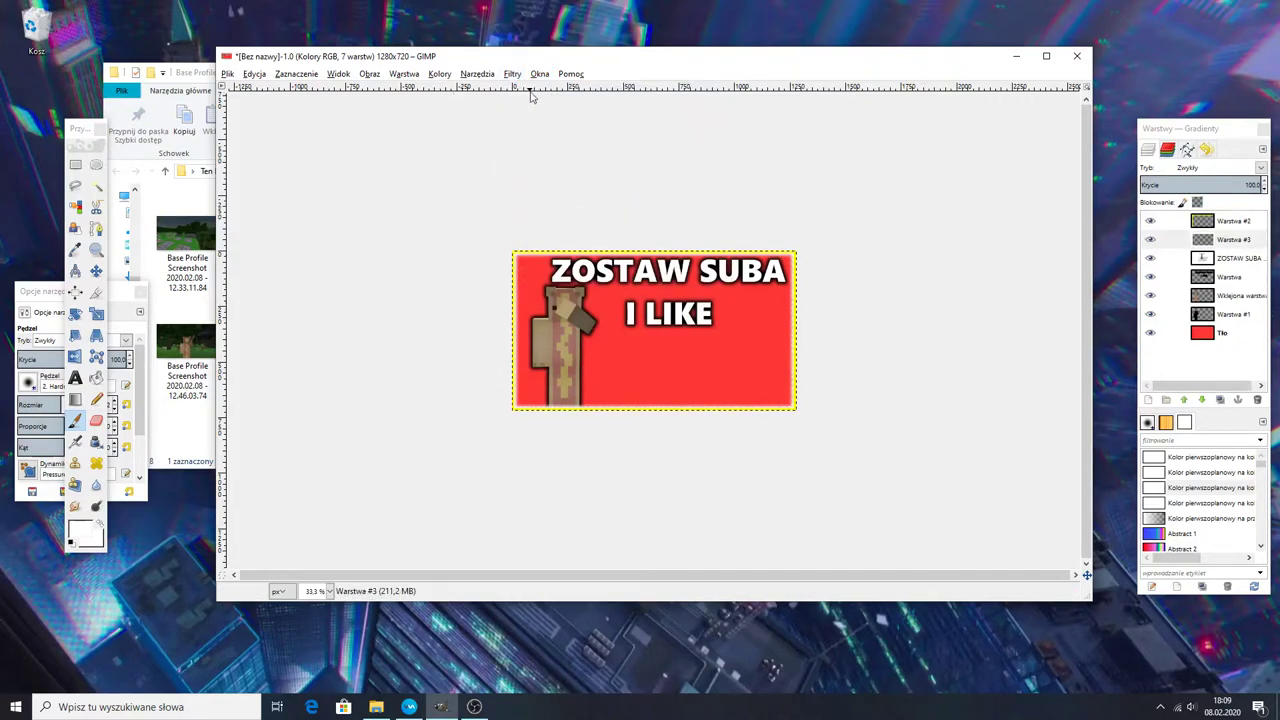
{"action": "scroll", "coordinate": [601, 273], "scroll_direction": "up", "scroll_amount": 2}
{"action": "scroll", "coordinate": [601, 270], "scroll_direction": "up", "scroll_amount": 1}
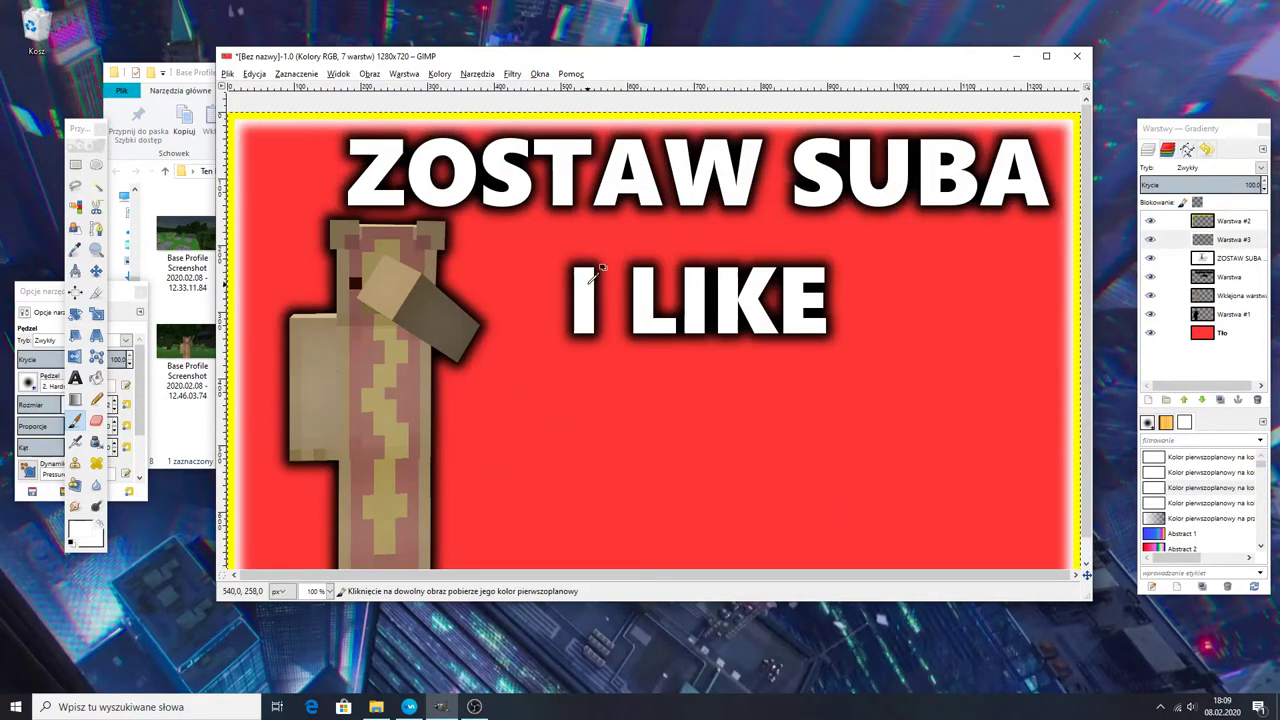
{"action": "scroll", "coordinate": [603, 264], "scroll_direction": "down", "scroll_amount": 2}
{"action": "scroll", "coordinate": [591, 260], "scroll_direction": "down", "scroll_amount": 1}
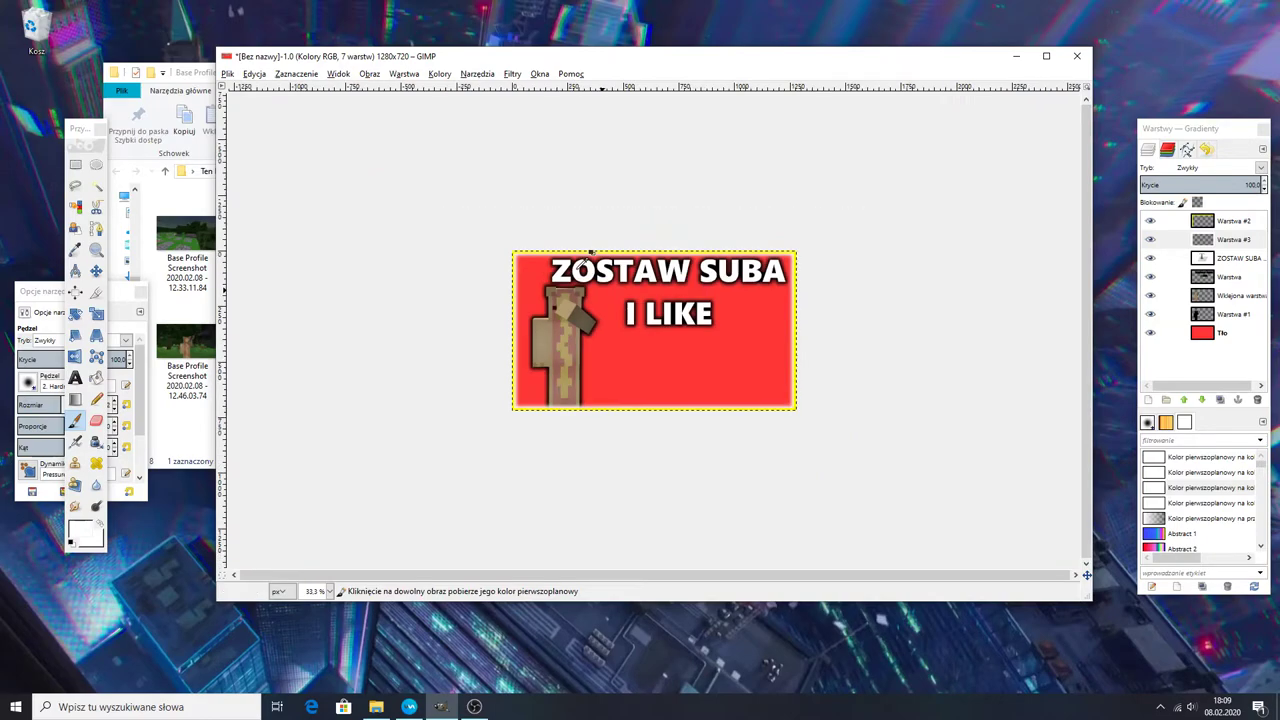
{"action": "right_click", "coordinate": [1213, 339]}
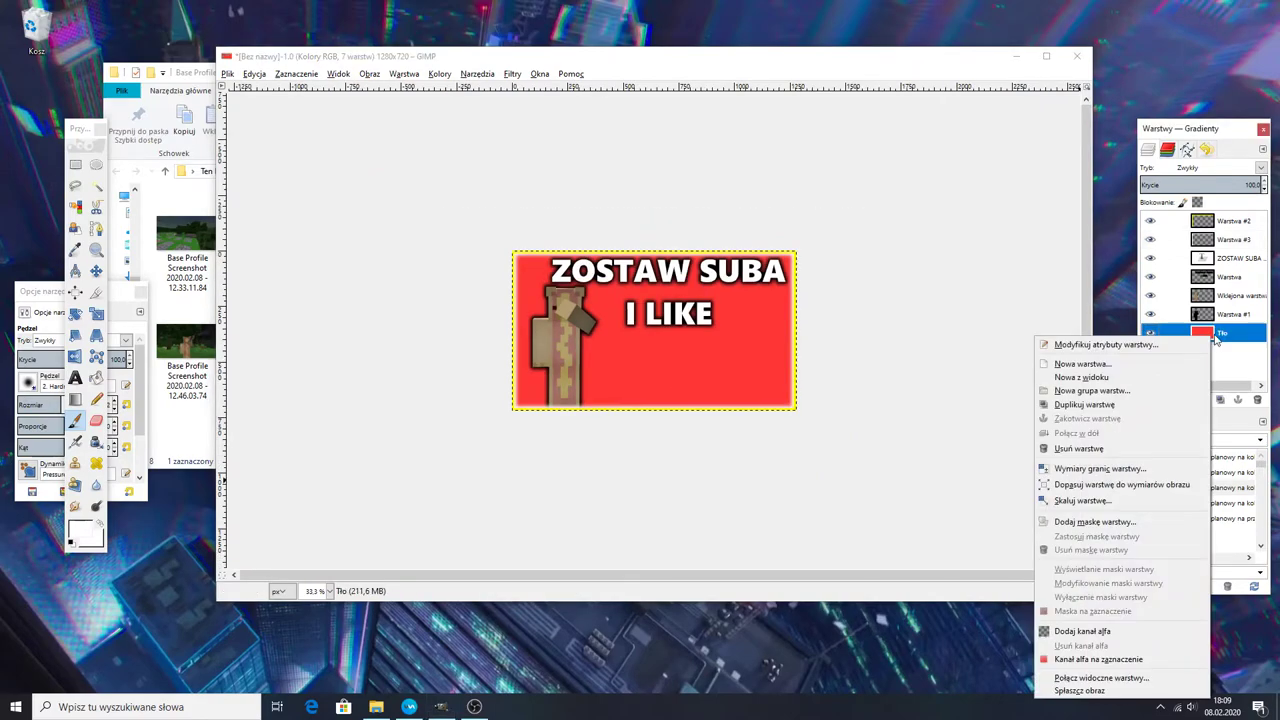
Step: Delete the red Tło layer and place the Minecraft screenshot behind the character and text
{"action": "left_click", "coordinate": [1095, 448]}
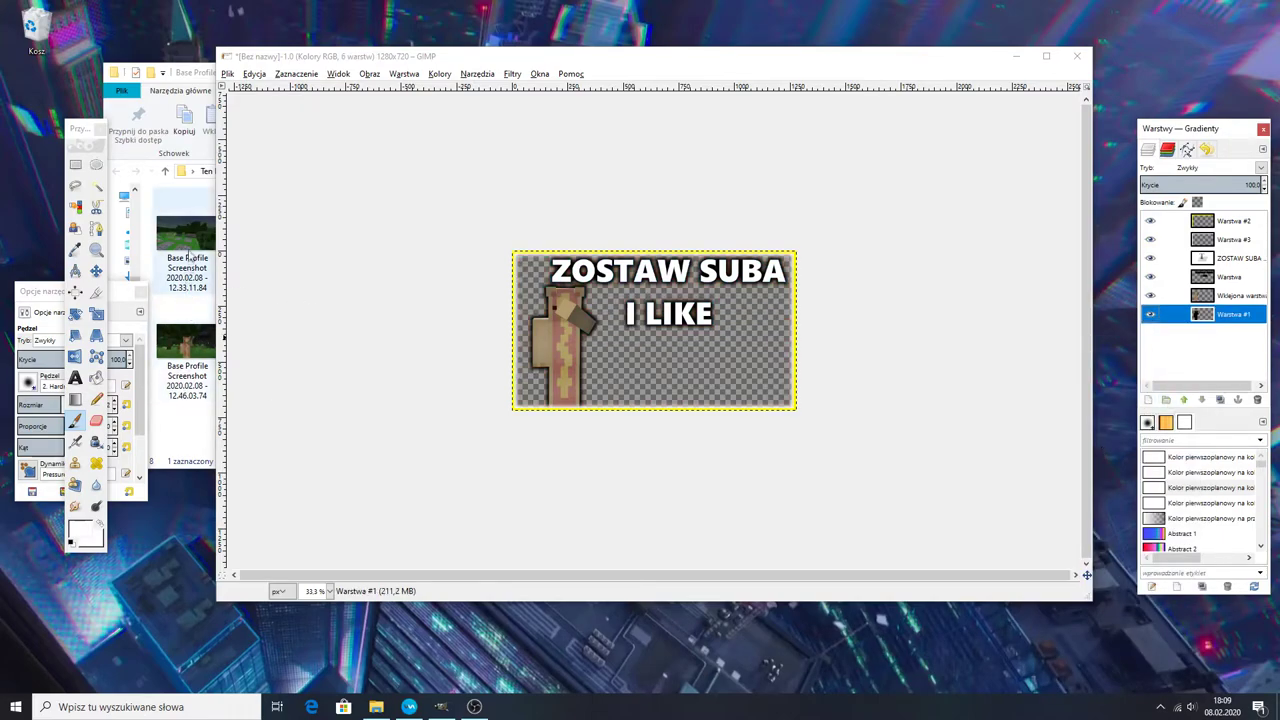
{"action": "left_click_drag", "start_coordinate": [185, 243], "coordinate": [750, 357]}
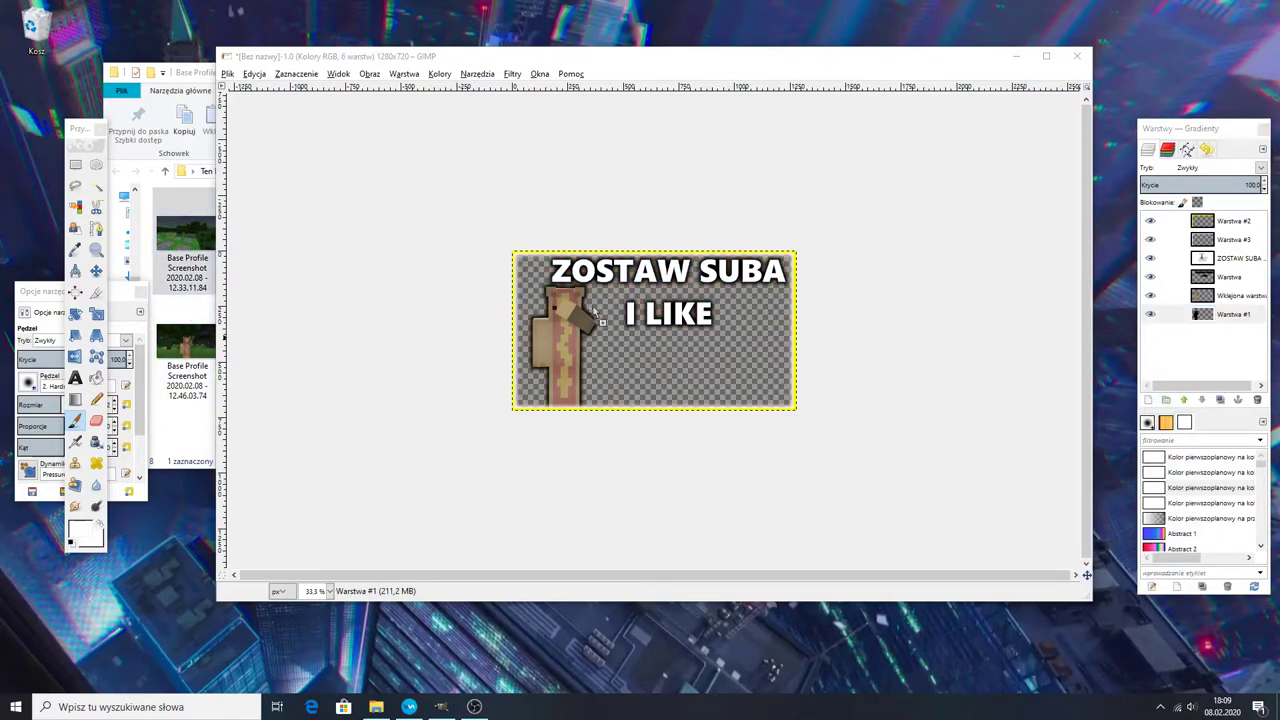
{"action": "key", "text": "m"}
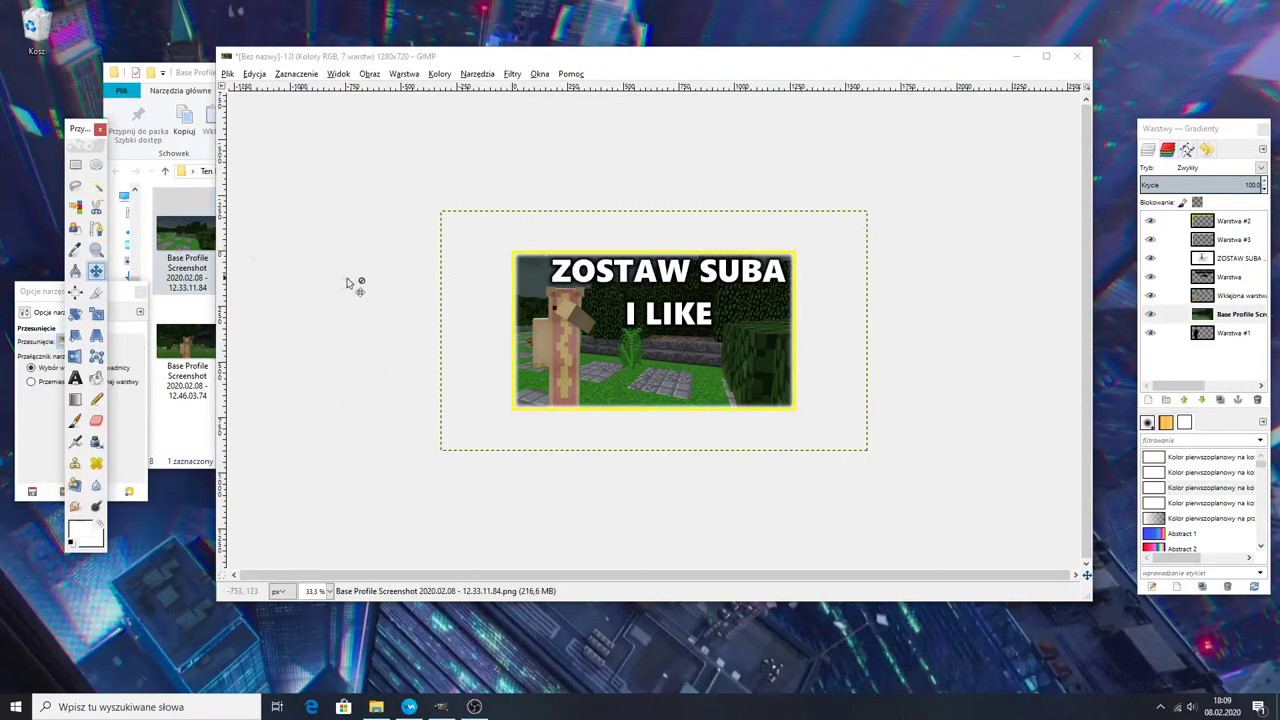
{"action": "left_click_drag", "start_coordinate": [645, 328], "coordinate": [717, 375]}
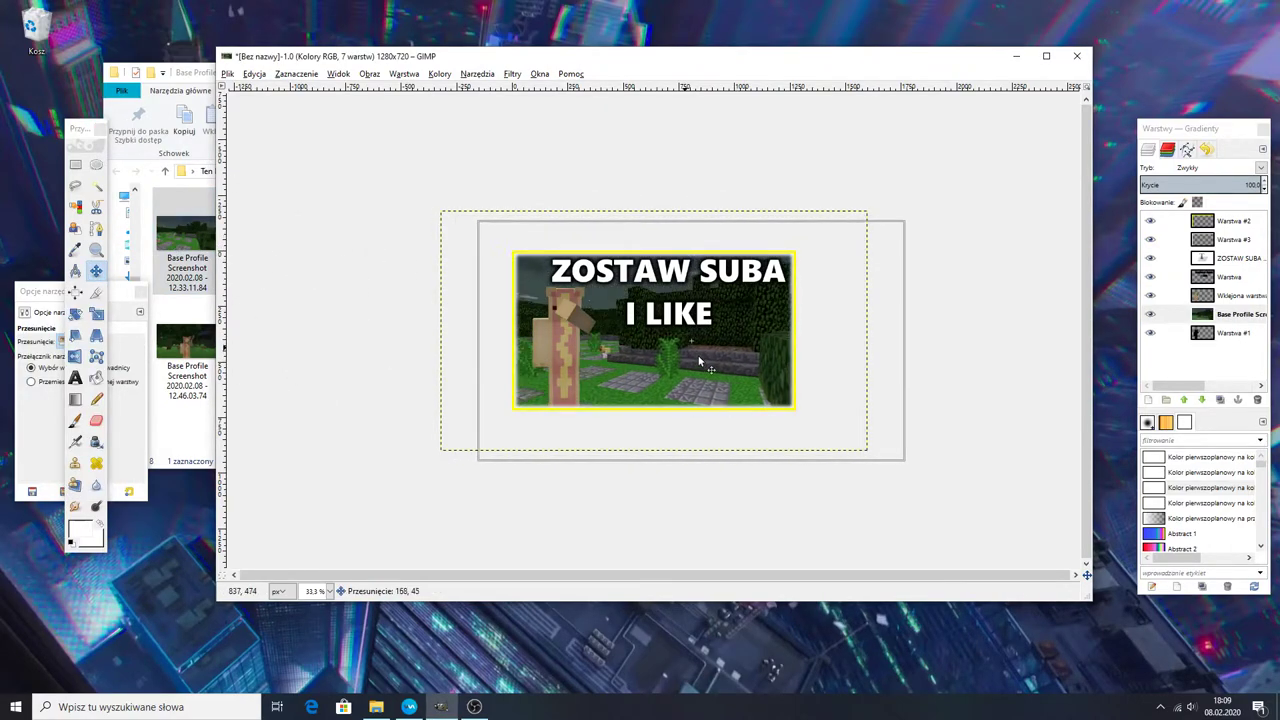
{"action": "key", "text": "f"}
{"action": "key", "text": "plus"}
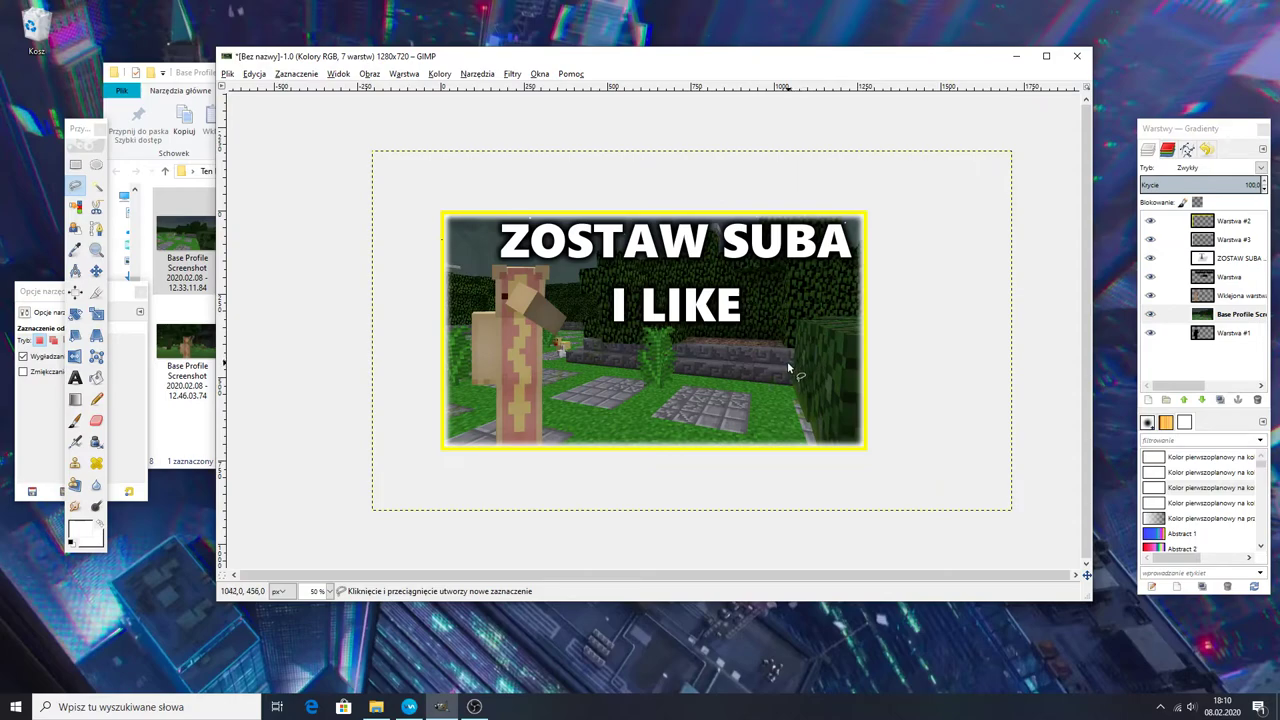
Step: Trace a freehand selection around the small plant below 'I LIKE'
{"action": "left_click", "coordinate": [641, 327]}
{"action": "left_click", "coordinate": [642, 349]}
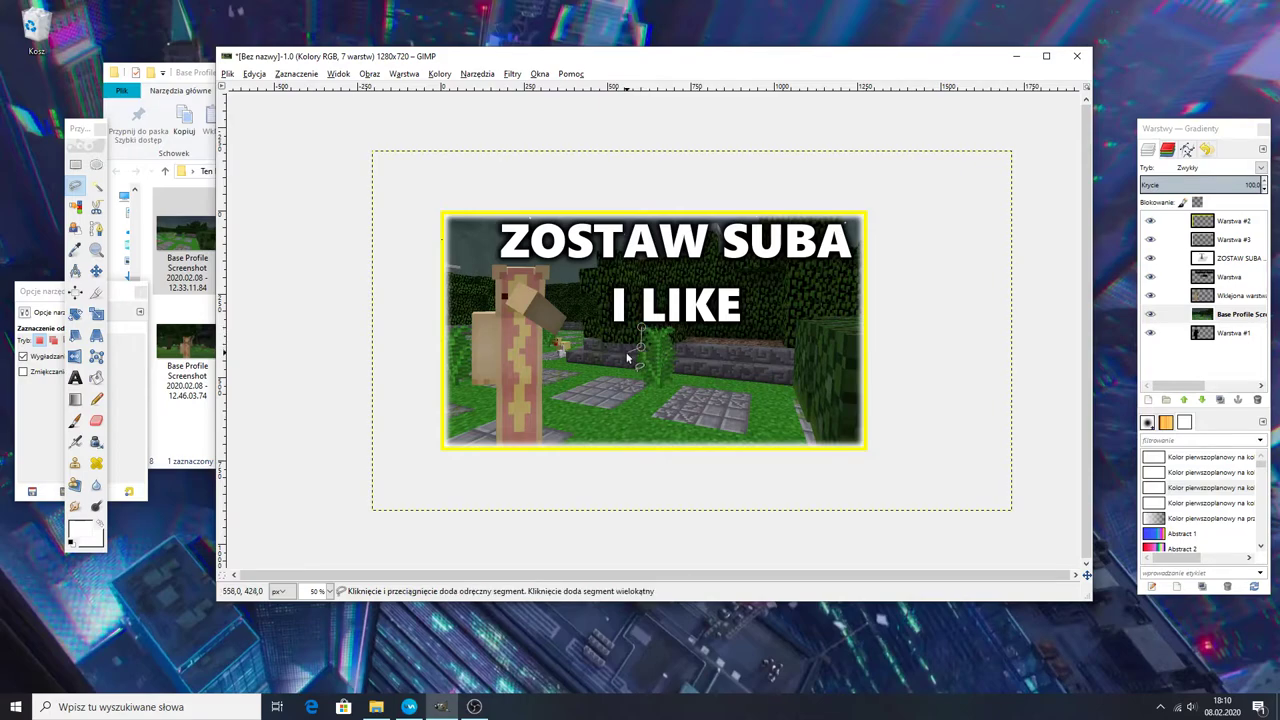
{"action": "left_click", "coordinate": [632, 356]}
{"action": "left_click_drag", "start_coordinate": [674, 400], "coordinate": [681, 368]}
{"action": "left_click", "coordinate": [646, 330]}
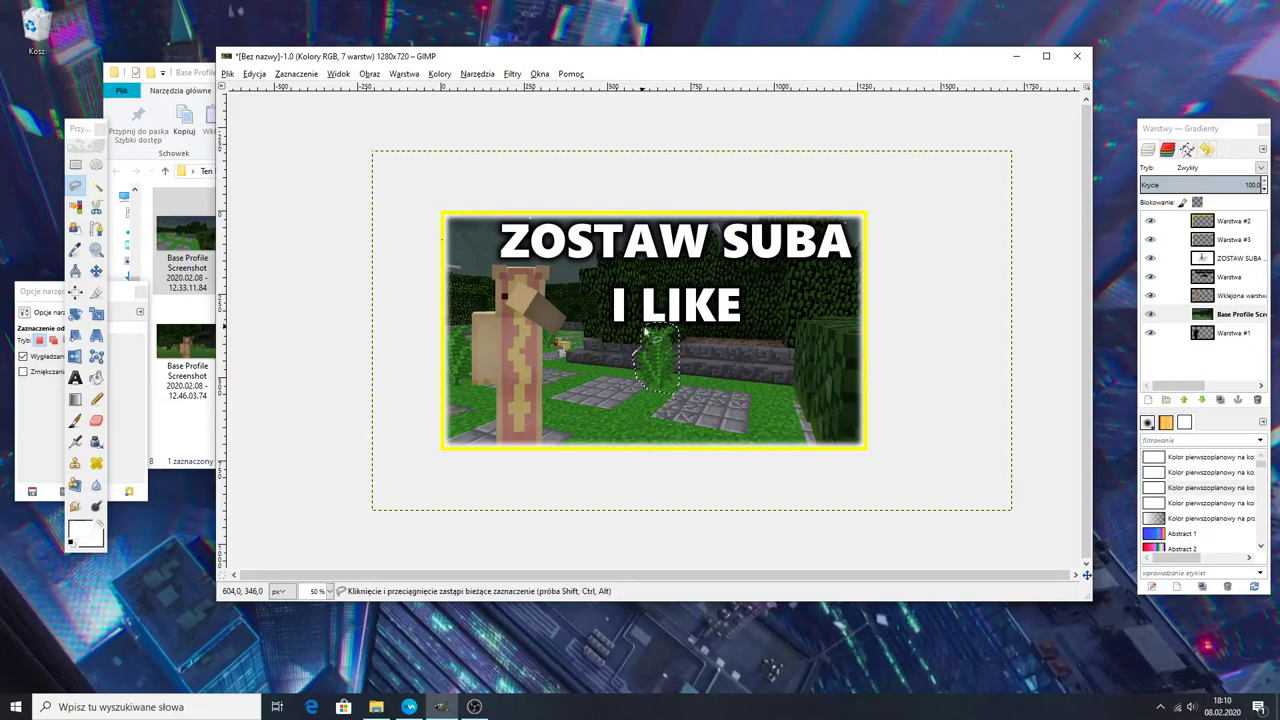
{"action": "key", "text": "Return"}
Step: Add a new empty layer and turn the plant selection into a border selection
{"action": "key", "text": "ctrl+shift+n"}
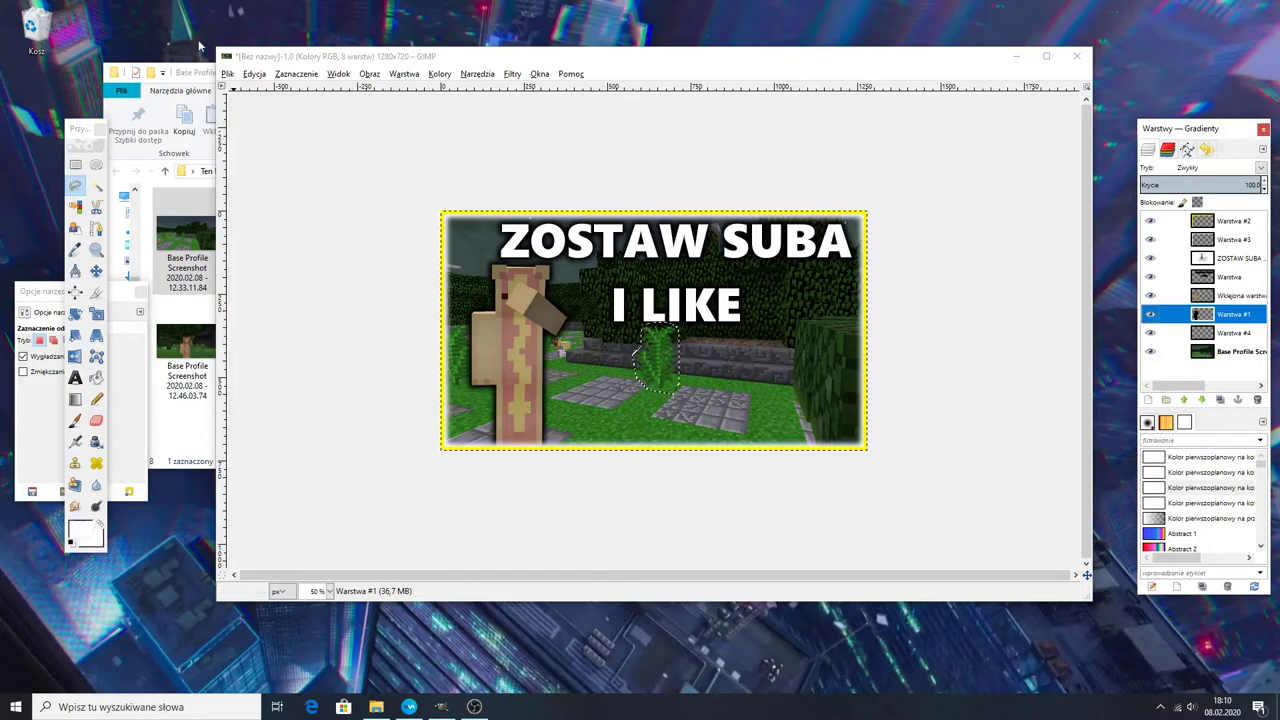
{"action": "left_click", "coordinate": [295, 74]}
{"action": "left_click", "coordinate": [309, 263]}
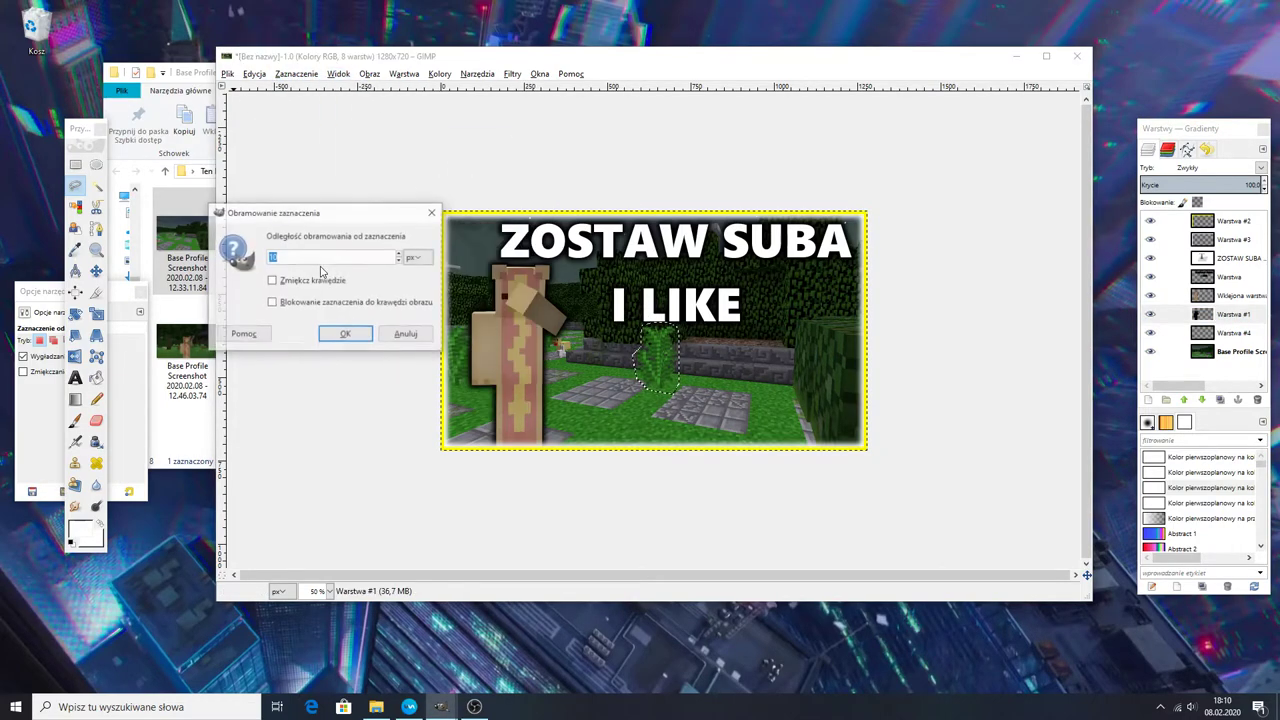
{"action": "left_click", "coordinate": [346, 335]}
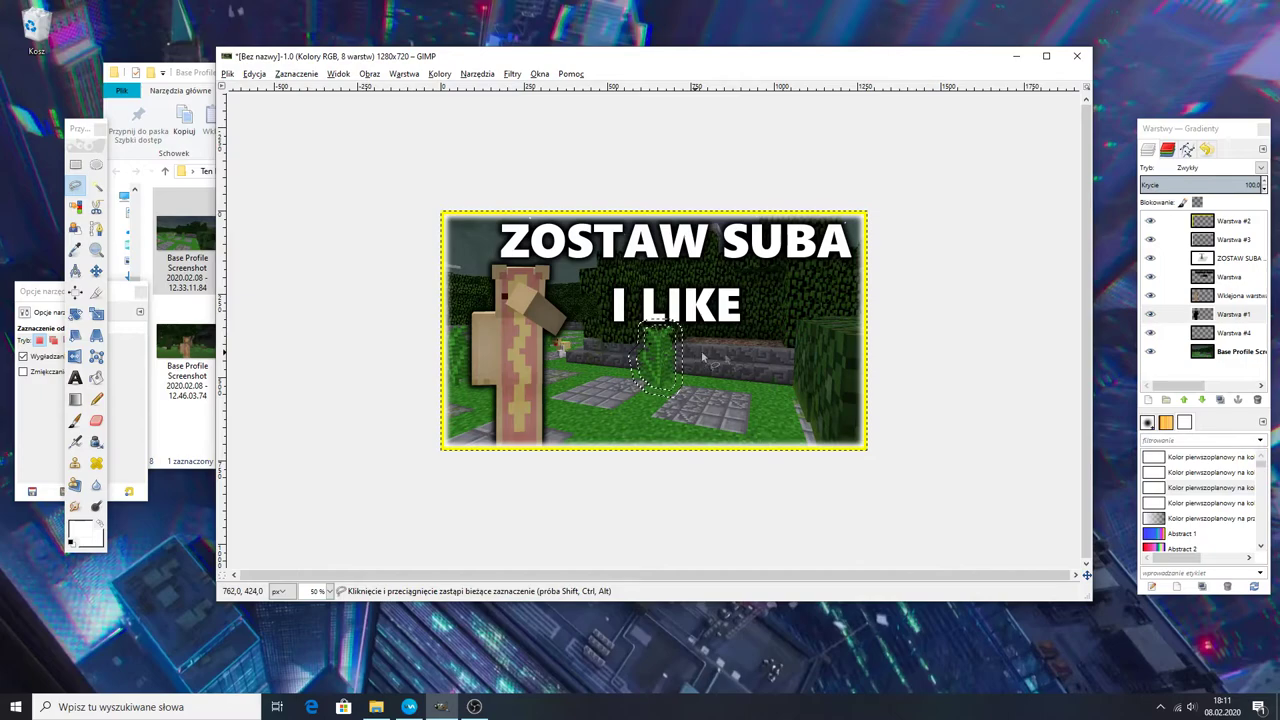
Step: Fill the border selection with red on the new layer
{"action": "left_click", "coordinate": [1215, 332]}
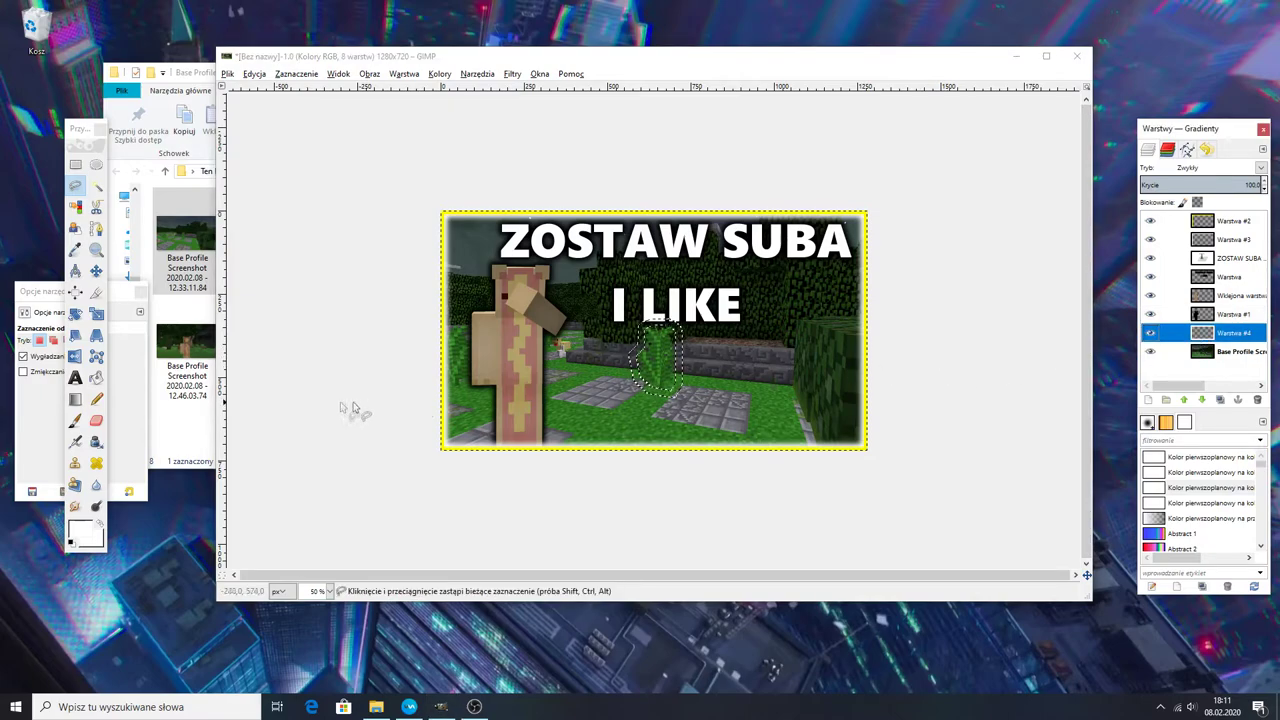
{"action": "left_click", "coordinate": [75, 421]}
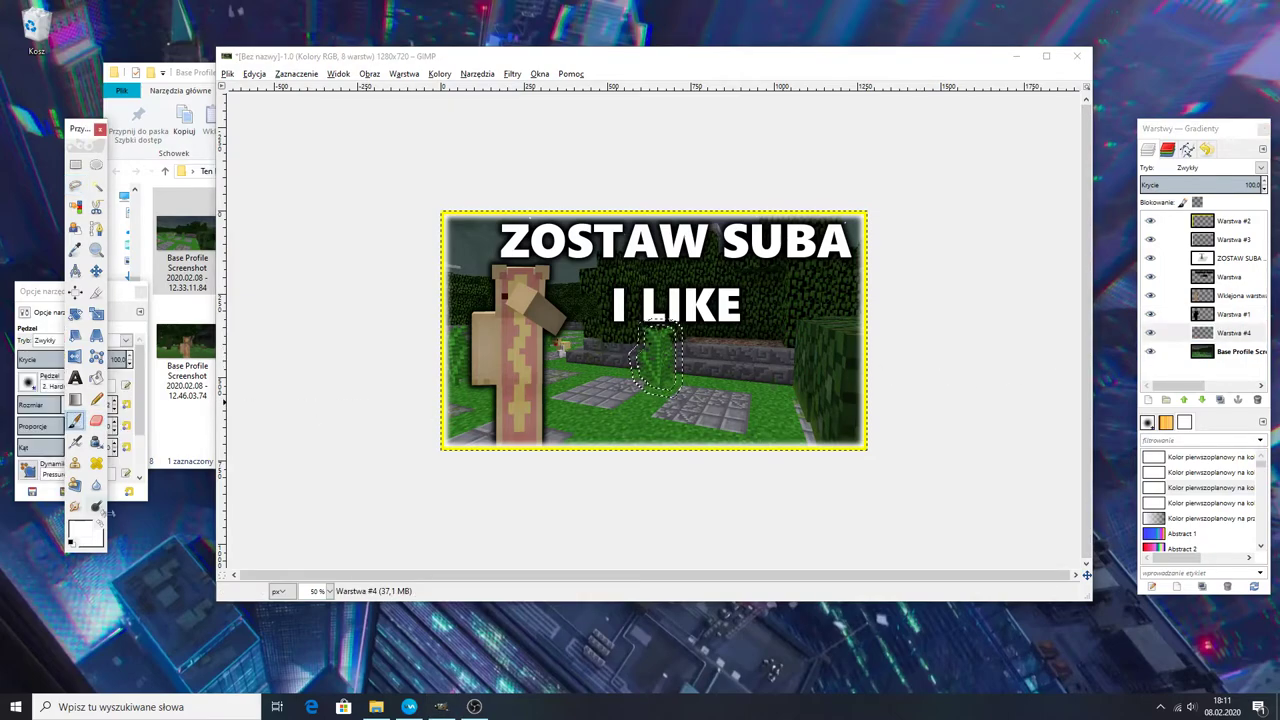
{"action": "left_click", "coordinate": [82, 530]}
{"action": "left_click", "coordinate": [656, 619]}
{"action": "key", "text": "ctrl+comma"}
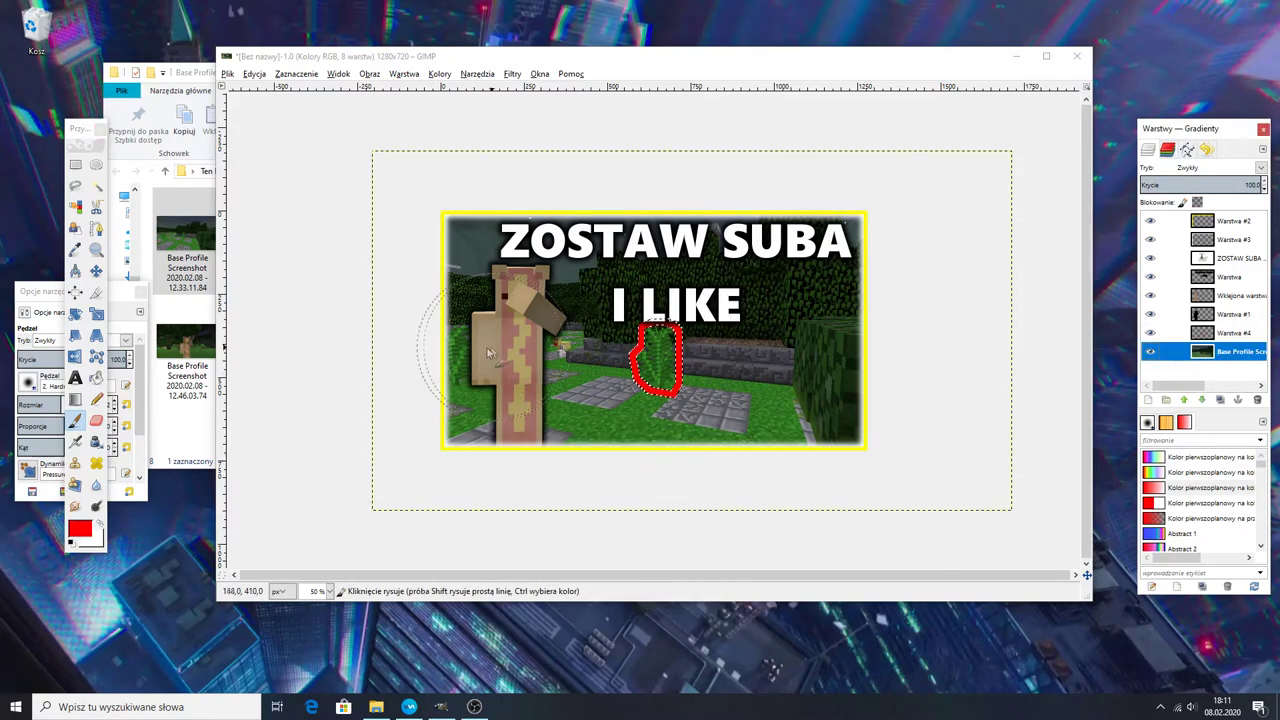
Step: Trace a freehand selection around the plant and delete it from the forest screenshot layer
{"action": "left_click", "coordinate": [75, 186]}
{"action": "left_click", "coordinate": [647, 327]}
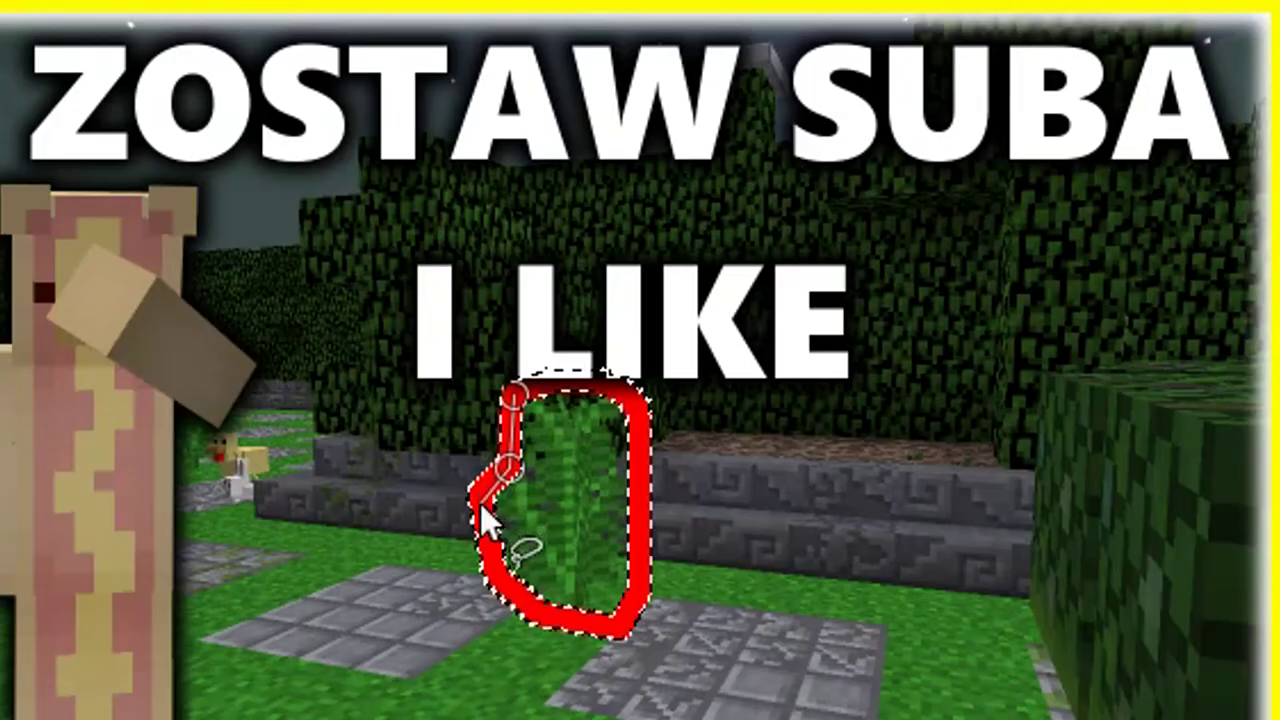
{"action": "left_click", "coordinate": [478, 500]}
{"action": "left_click", "coordinate": [500, 590]}
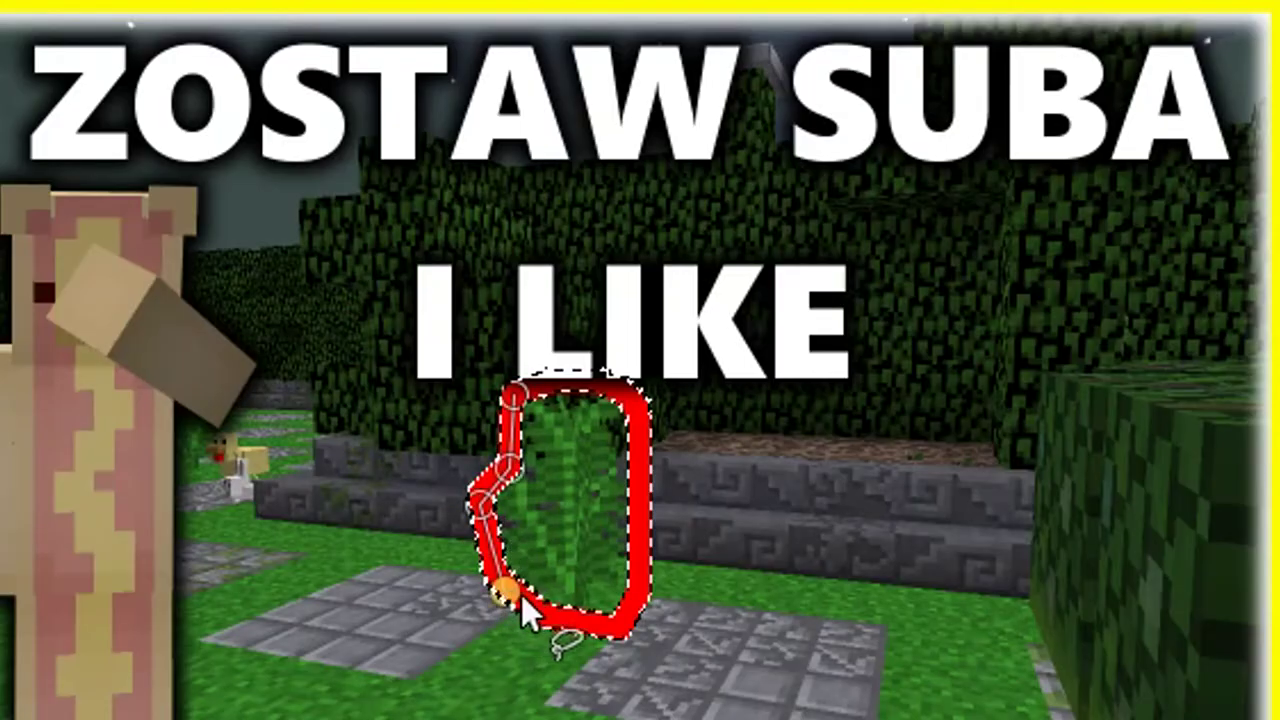
{"action": "left_click", "coordinate": [638, 602]}
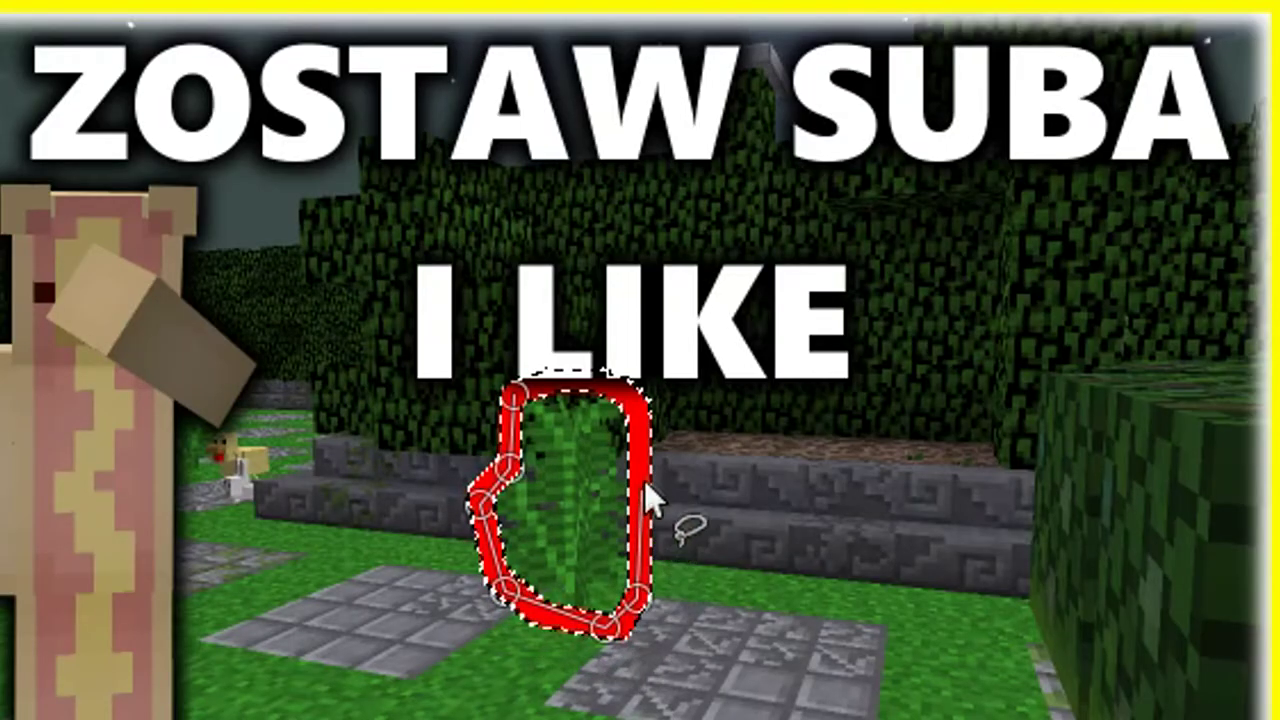
{"action": "left_click", "coordinate": [642, 424]}
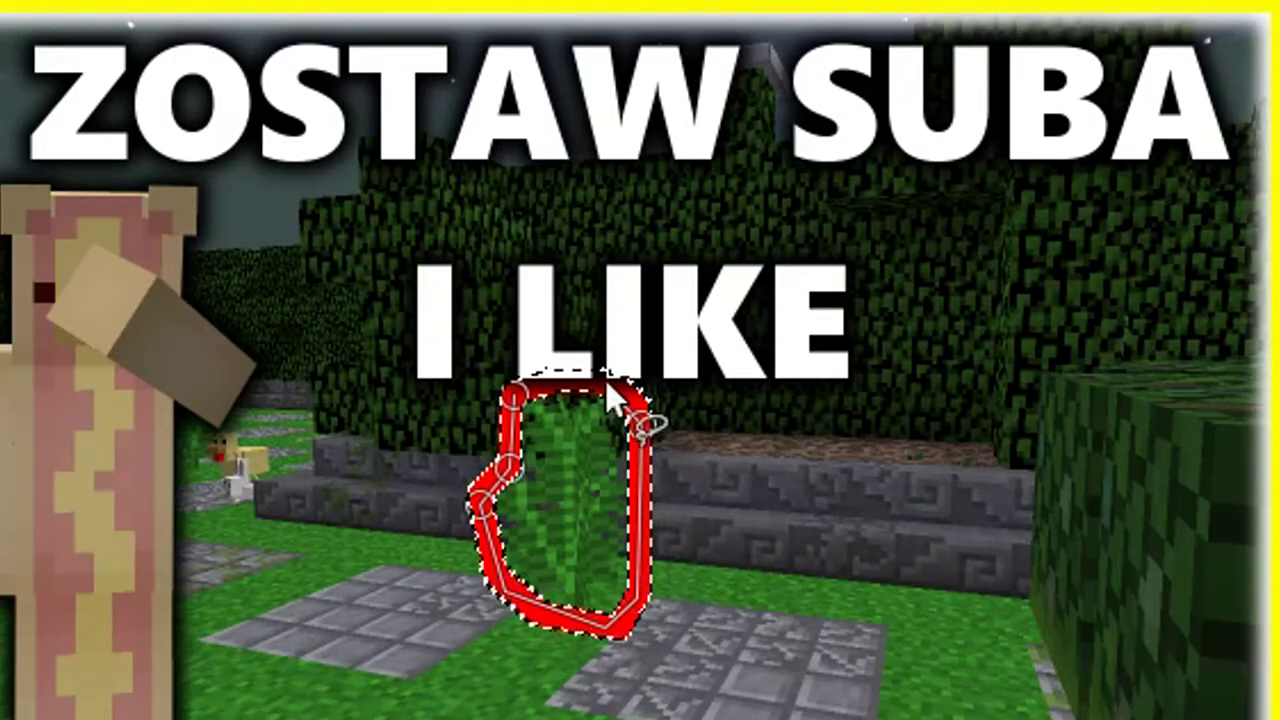
{"action": "double_click", "coordinate": [512, 394]}
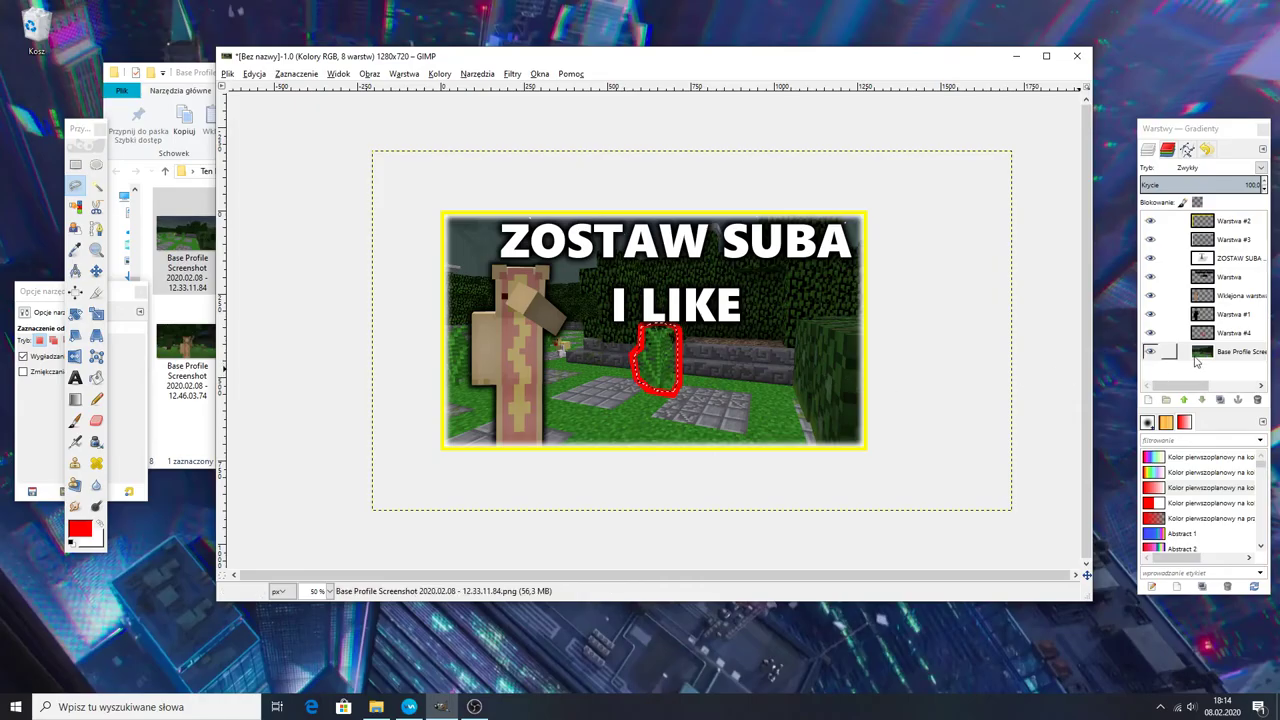
{"action": "key", "text": "Delete"}
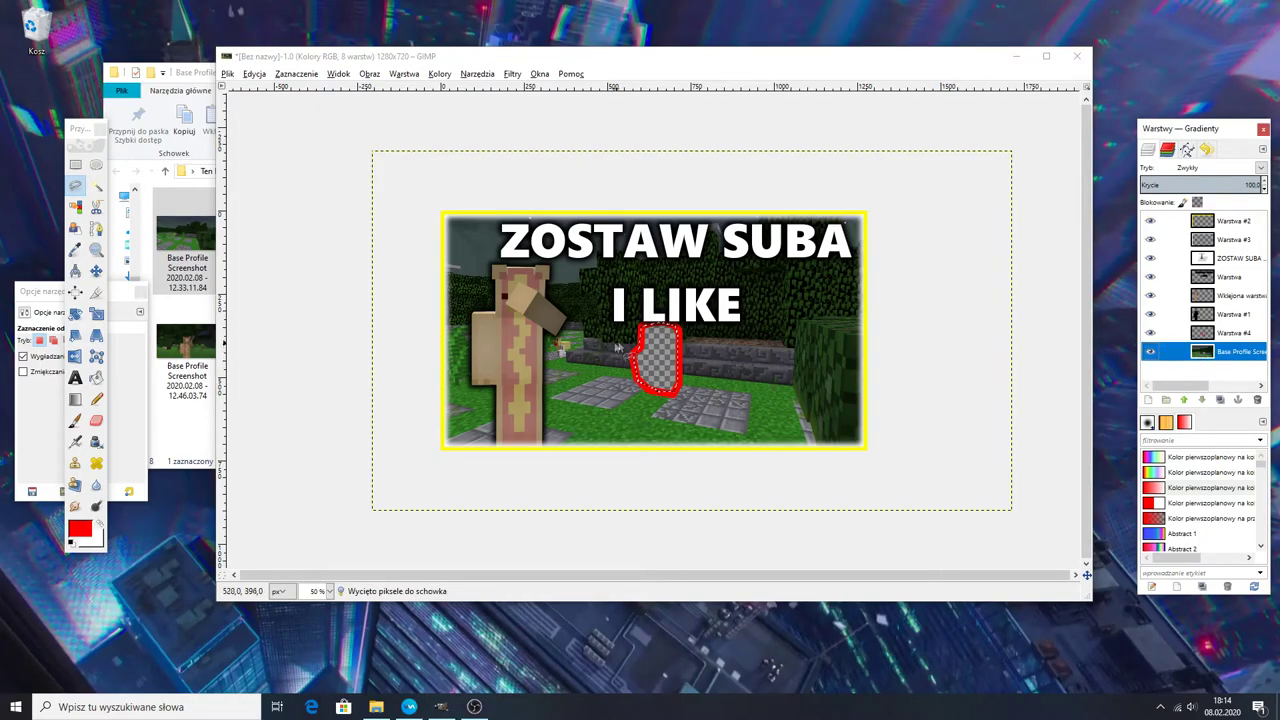
Step: Paste the cut plant as its own layer just above the background
{"action": "left_click", "coordinate": [1148, 399]}
{"action": "left_click", "coordinate": [1183, 478]}
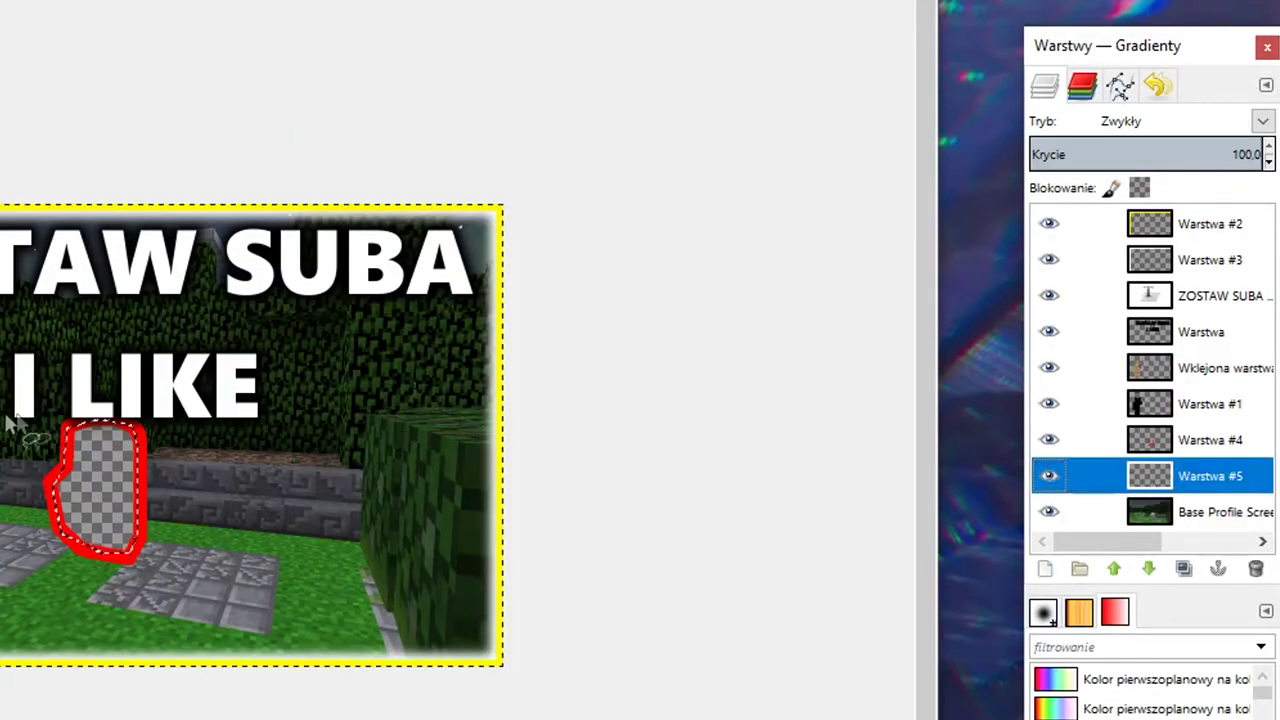
{"action": "key", "text": "ctrl+v"}
{"action": "key", "text": "shift+ctrl+n"}
{"action": "left_click_drag", "start_coordinate": [1150, 226], "coordinate": [1150, 510]}
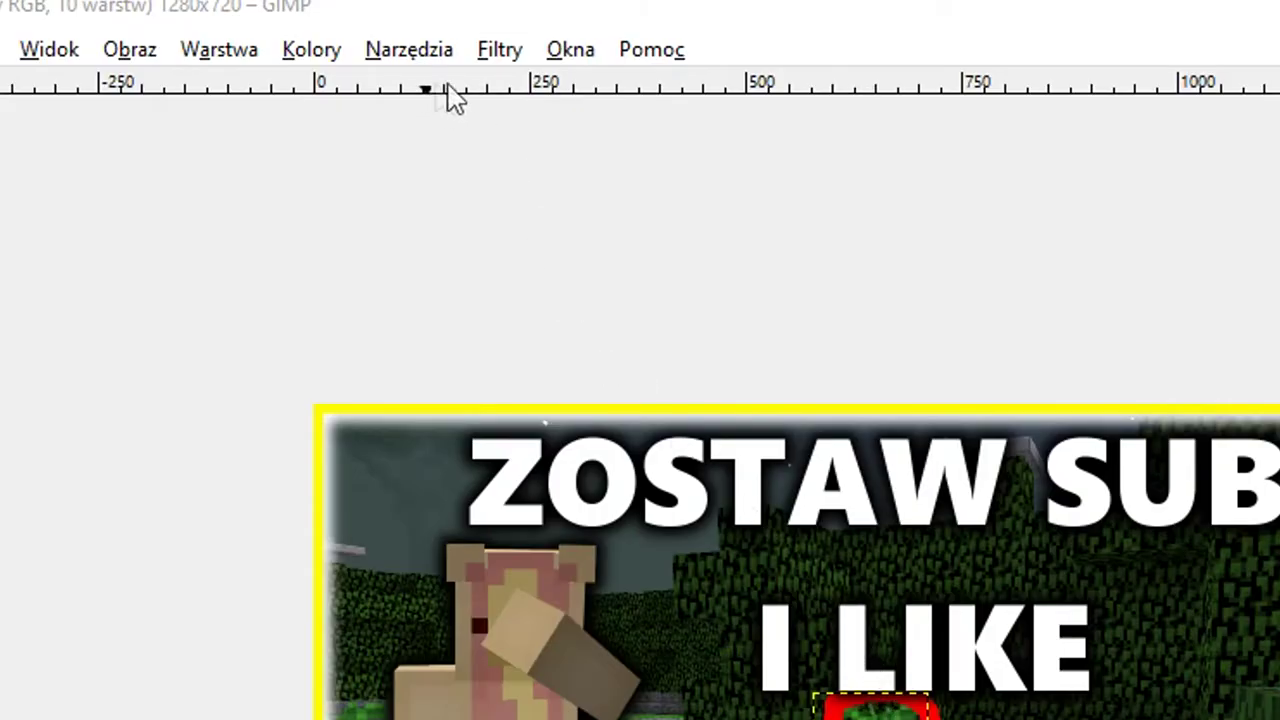
Step: Move the pasted plant into the hole inside the red outline
{"action": "left_click", "coordinate": [500, 50]}
{"action": "key", "text": "Escape"}
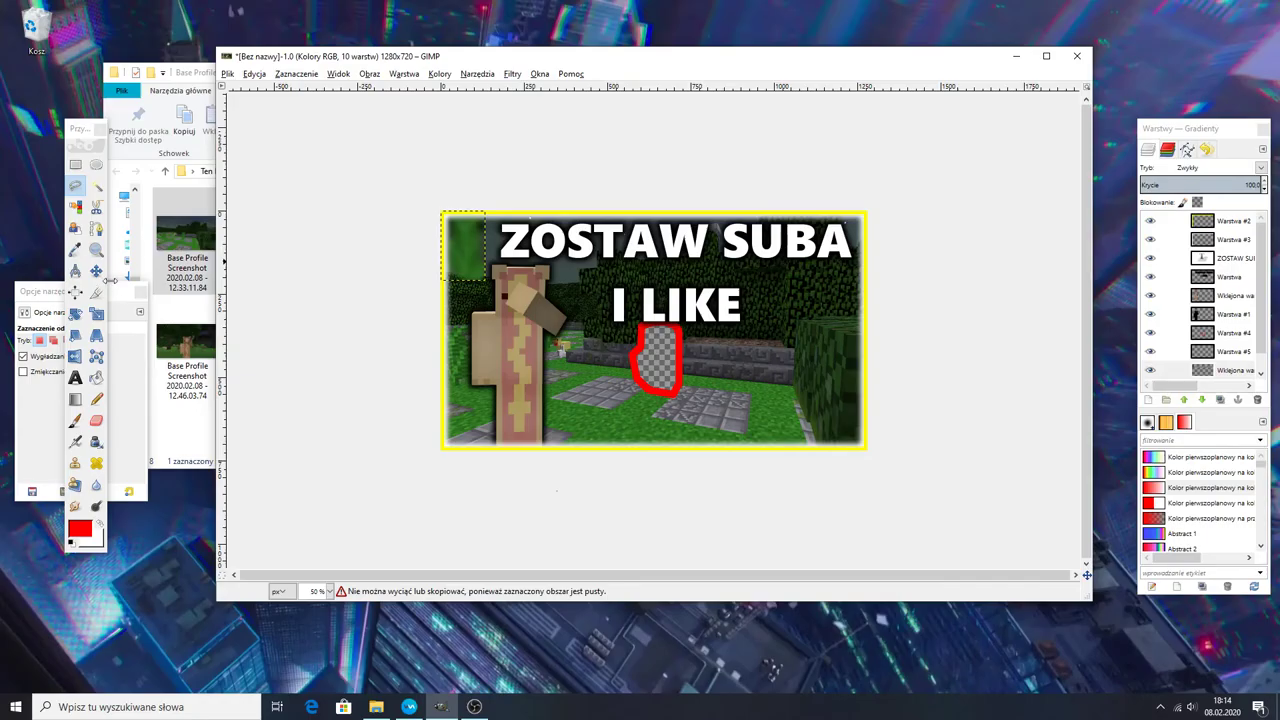
{"action": "left_click_drag", "start_coordinate": [498, 270], "coordinate": [705, 378]}
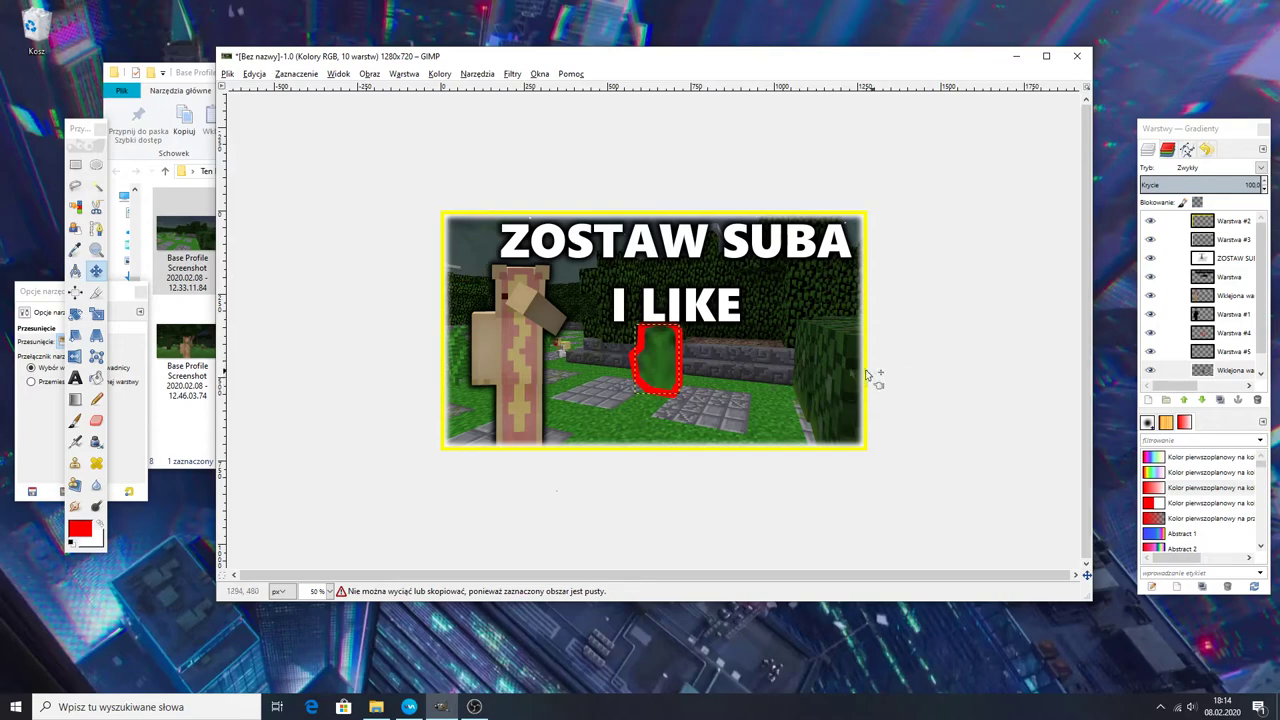
{"action": "left_click_drag", "start_coordinate": [610, 343], "coordinate": [612, 345]}
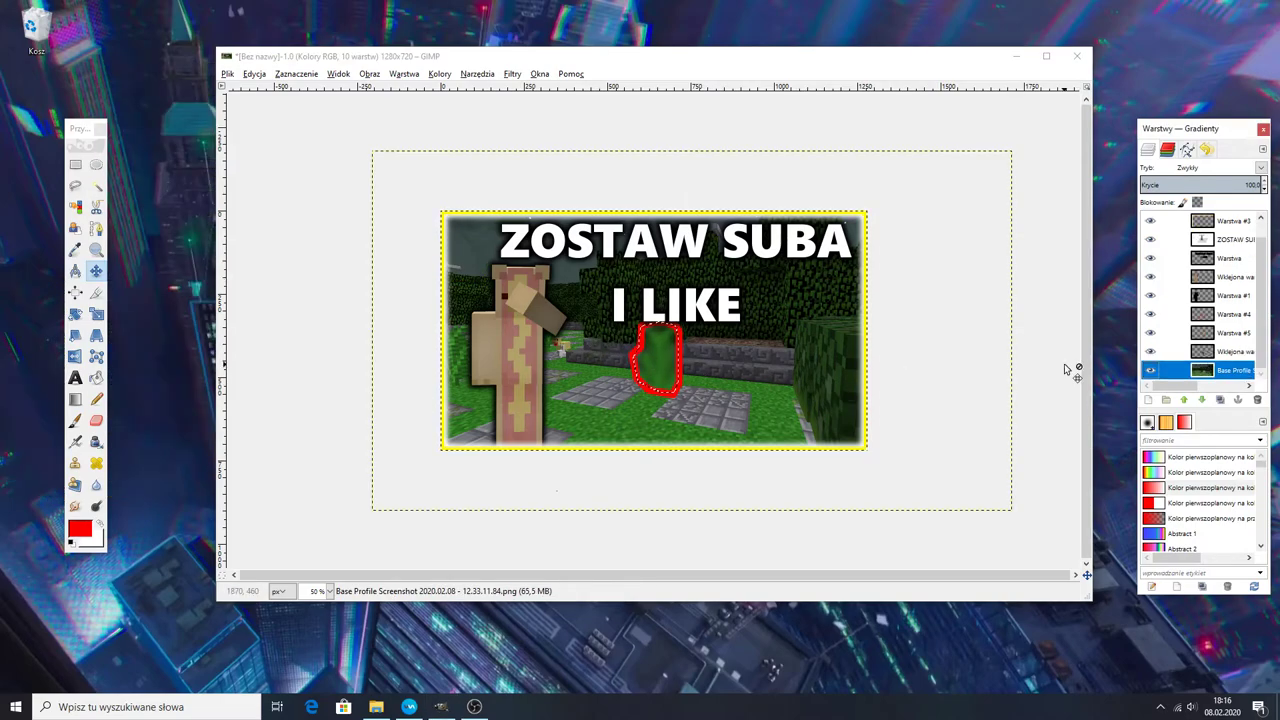
{"action": "left_click", "coordinate": [903, 345]}
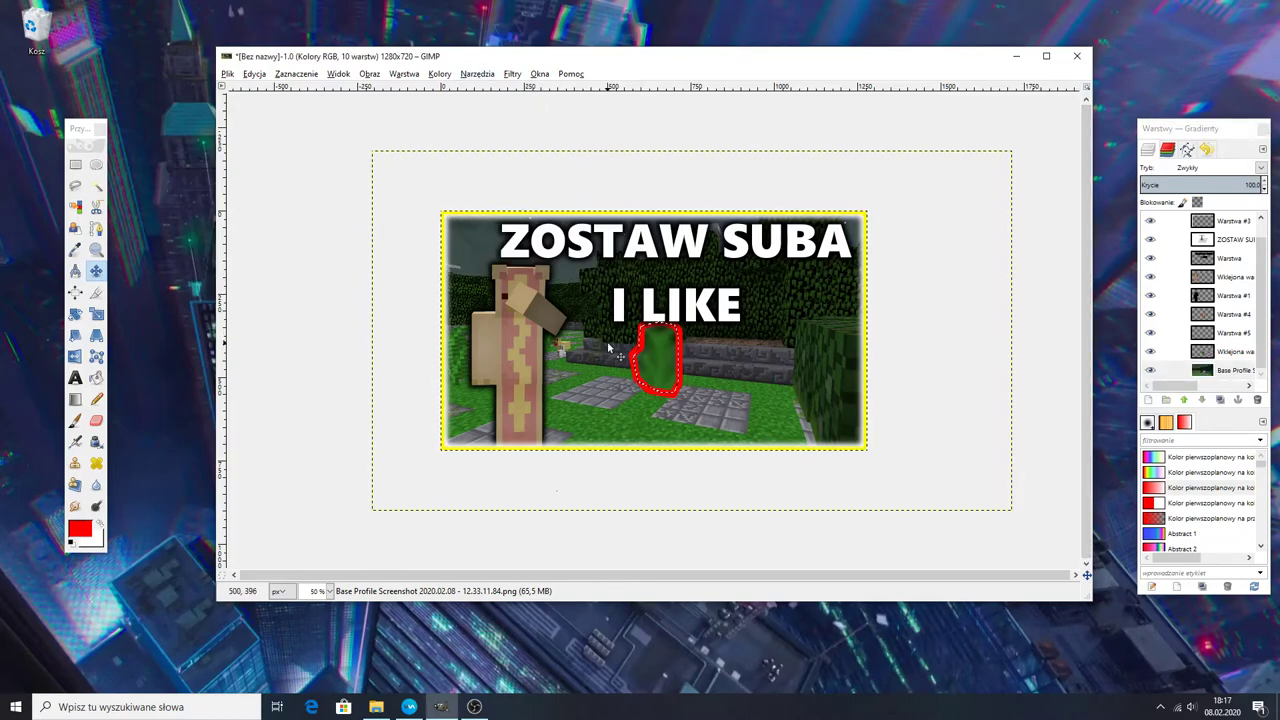
Step: Export the thumbnail to the Desktop as Bez nazwy.png, then open the file from the Desktop
{"action": "left_click", "coordinate": [228, 74]}
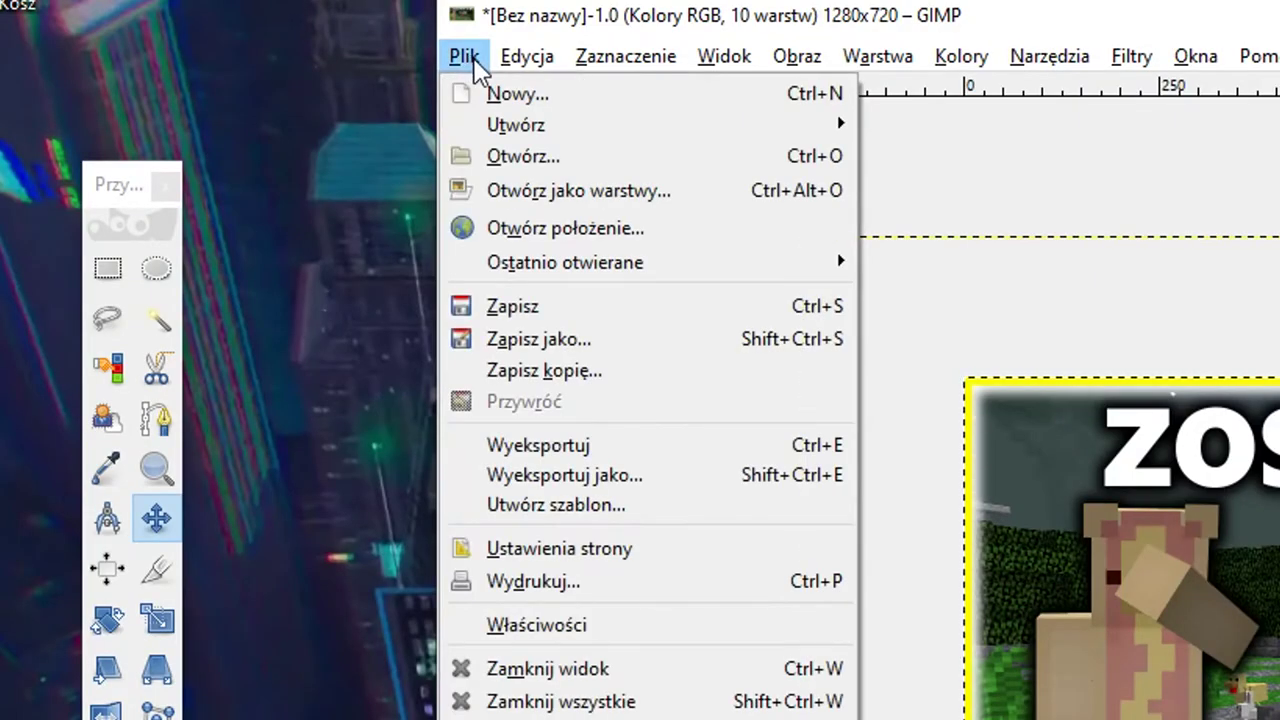
{"action": "left_click", "coordinate": [600, 488]}
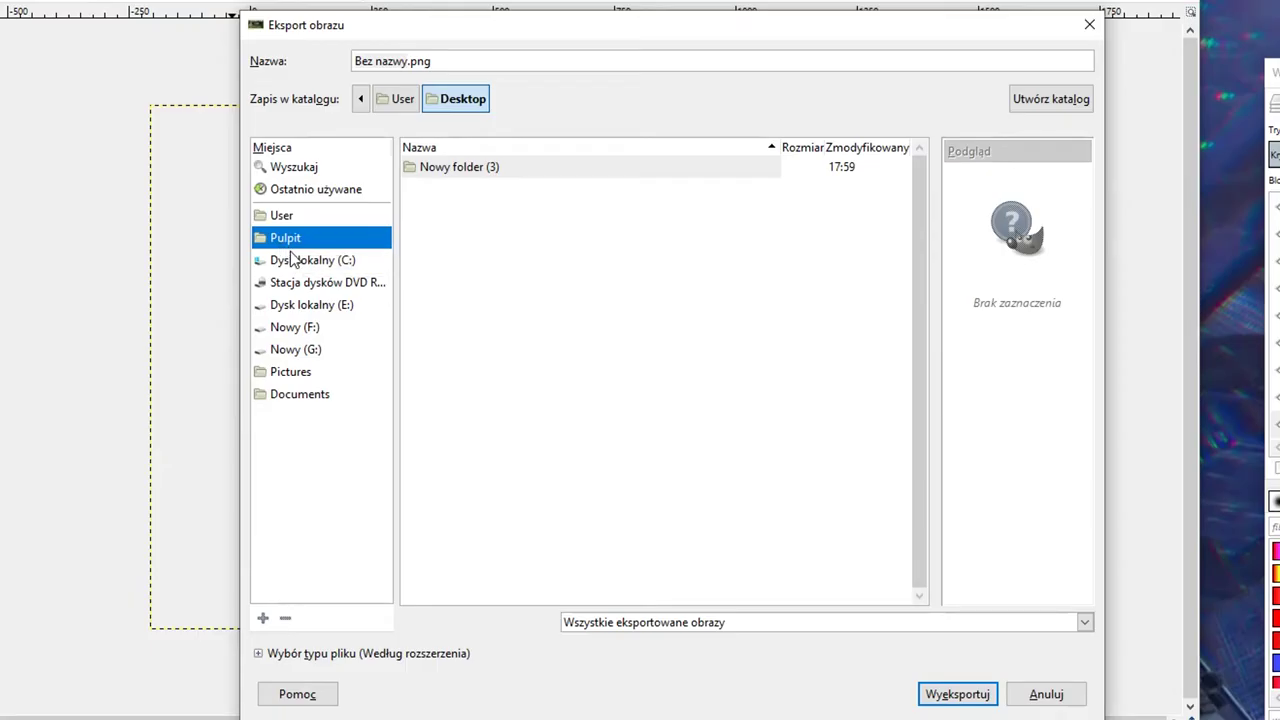
{"action": "left_click", "coordinate": [981, 692]}
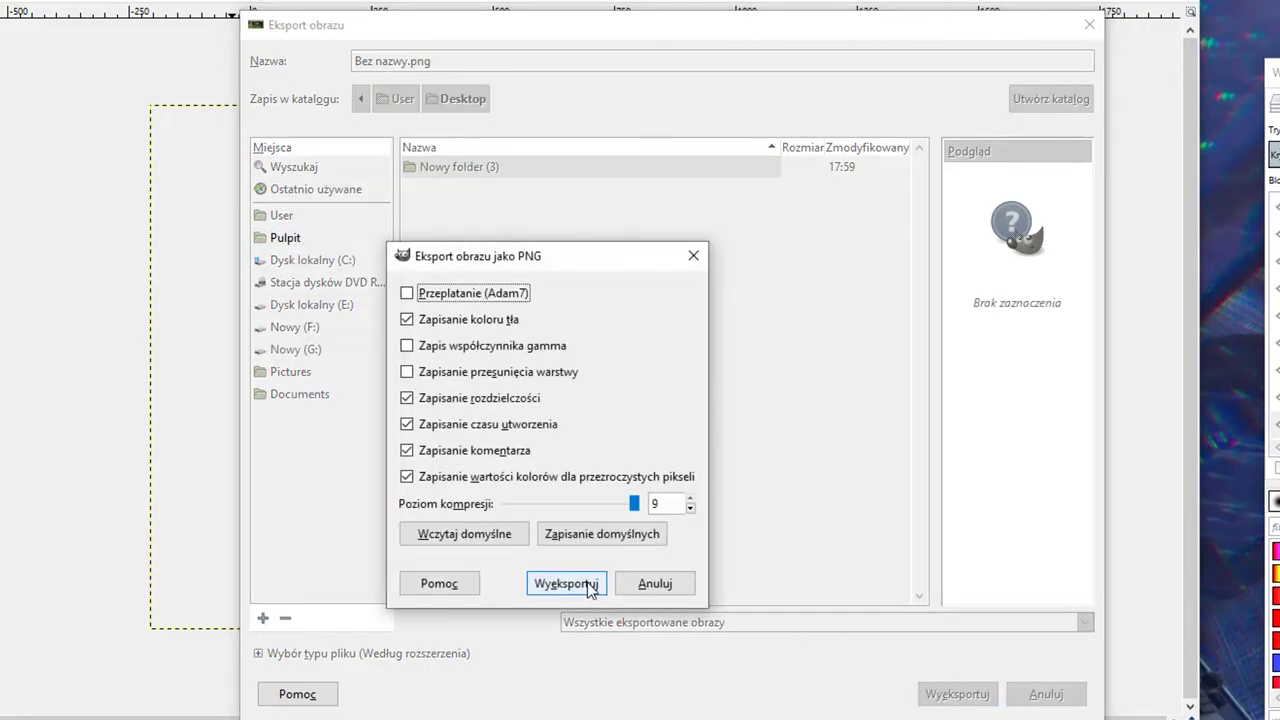
{"action": "left_click", "coordinate": [590, 586]}
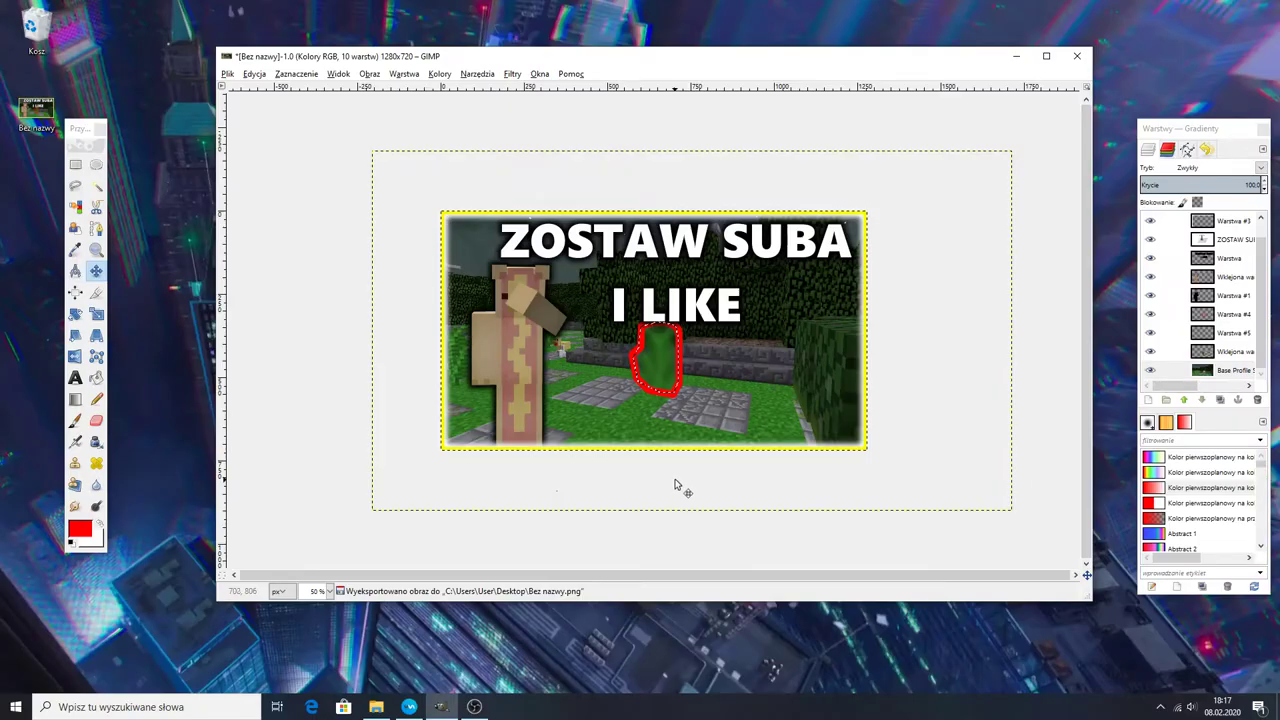
{"action": "double_click", "coordinate": [45, 112]}
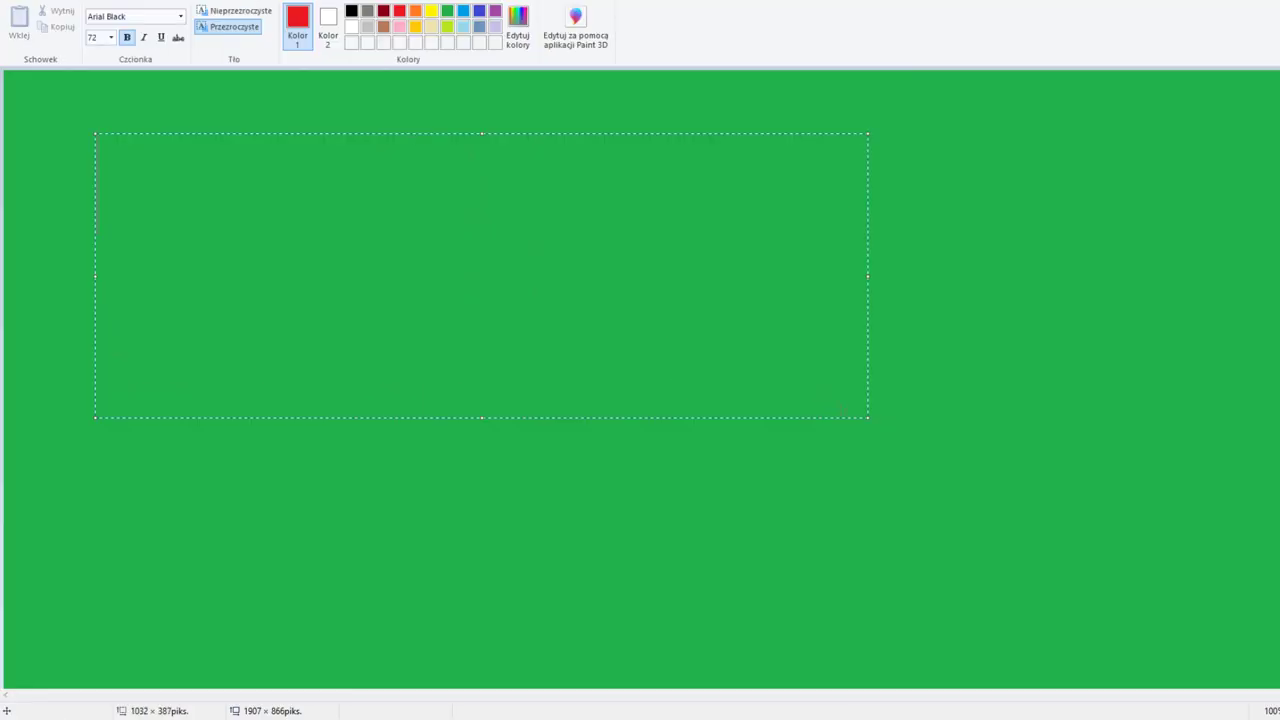
Step: Enter and commit the caption 'PAMIETAJ O SUBIE I O LAPCE' in red Arial Black 72
{"action": "type", "text": "PAMI"}
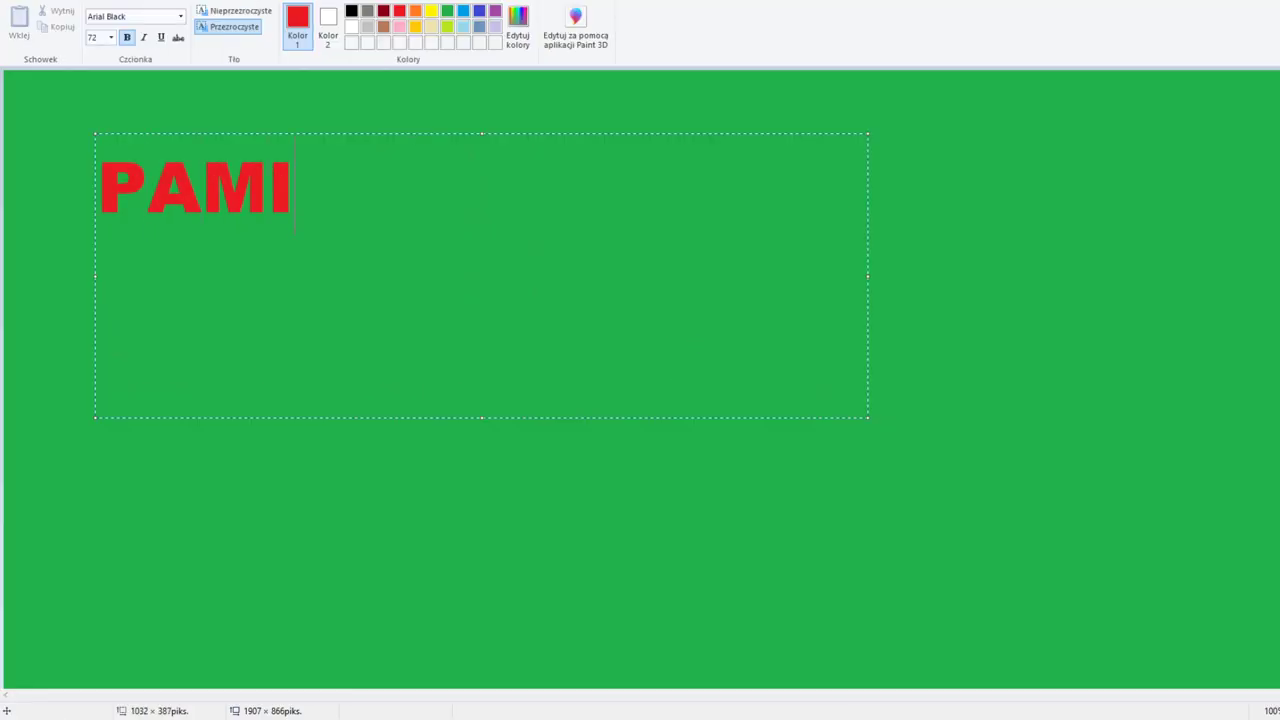
{"action": "type", "text": "ETAJ O "}
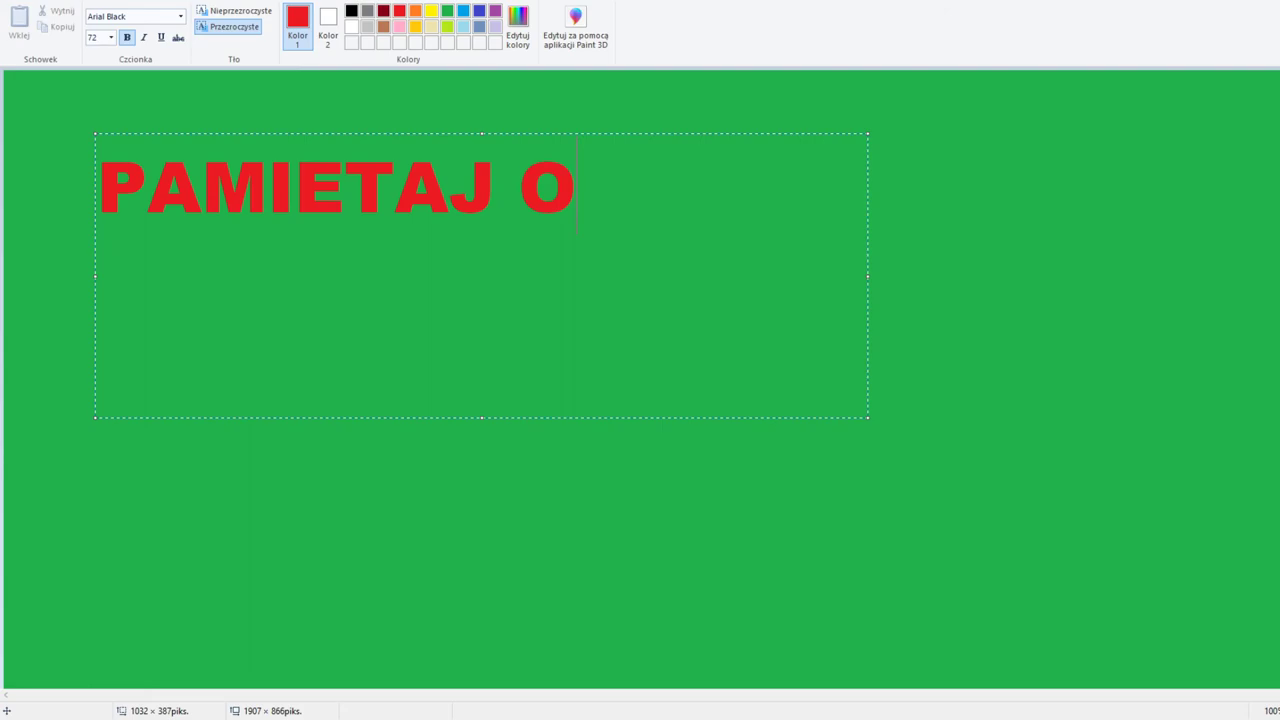
{"action": "type", "text": "SUBIE "}
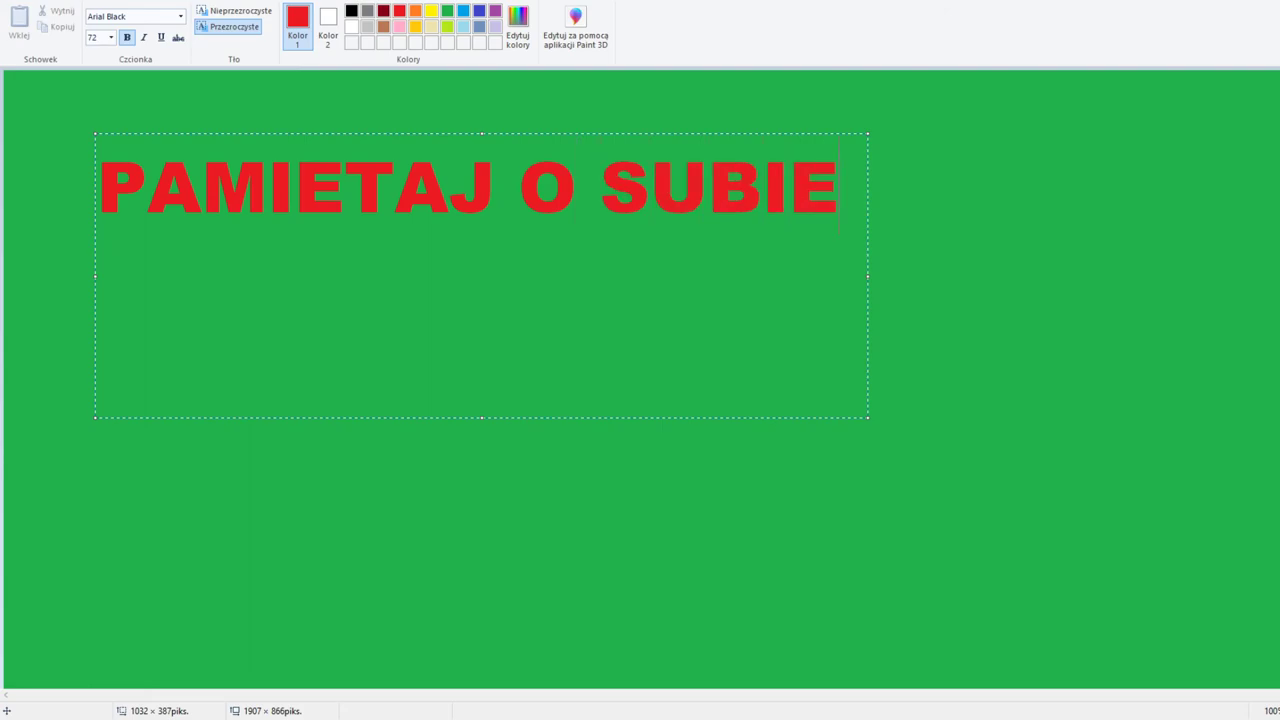
{"action": "type", "text": "I"}
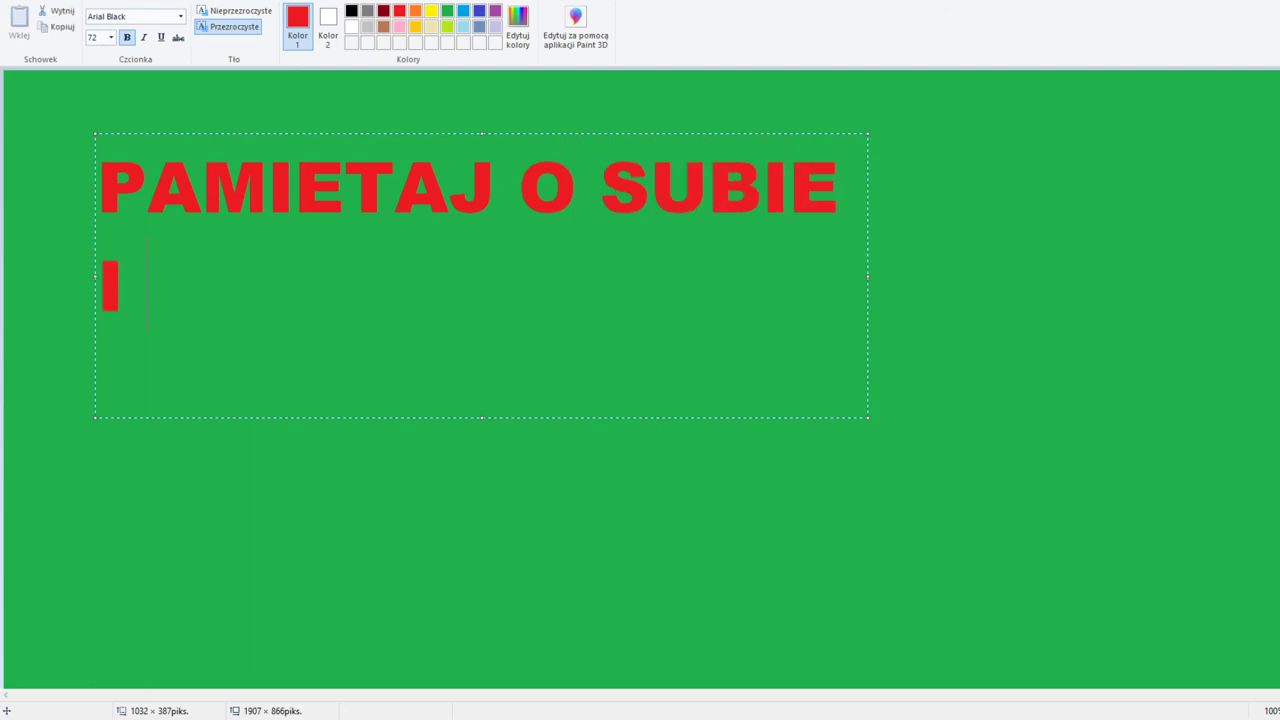
{"action": "type", "text": " O LAPC"}
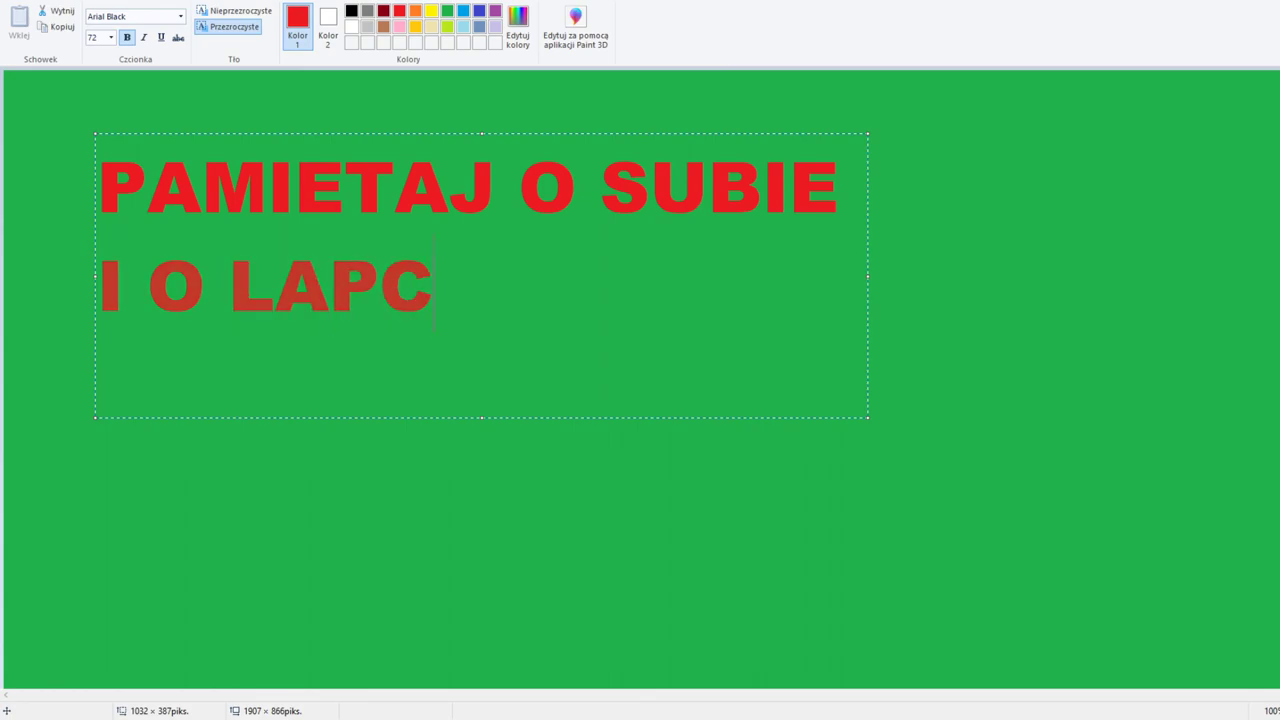
{"action": "type", "text": "E"}
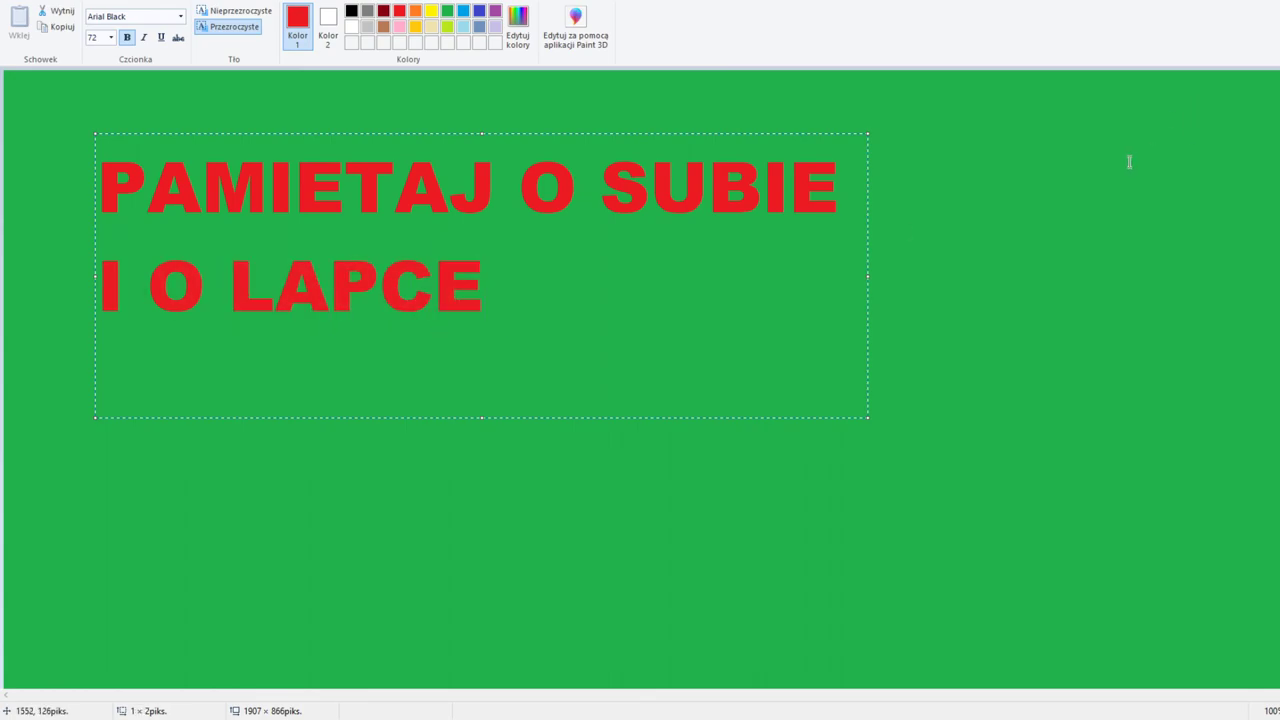
{"action": "left_click", "coordinate": [1129, 163]}
Step: Brush a dark red smiley with two eyes and a smile below the caption
{"action": "left_click", "coordinate": [632, 11]}
{"action": "left_click", "coordinate": [270, 22]}
{"action": "mouse_move", "coordinate": [656, 318]}
{"action": "left_mouse_down"}
{"action": "mouse_move", "coordinate": [640, 322]}
{"action": "mouse_move", "coordinate": [650, 331]}
{"action": "left_mouse_up"}
{"action": "mouse_move", "coordinate": [752, 322]}
{"action": "left_mouse_down"}
{"action": "mouse_move", "coordinate": [724, 342]}
{"action": "mouse_move", "coordinate": [770, 323]}
{"action": "left_mouse_up"}
{"action": "left_click_drag", "start_coordinate": [546, 423], "coordinate": [926, 398]}
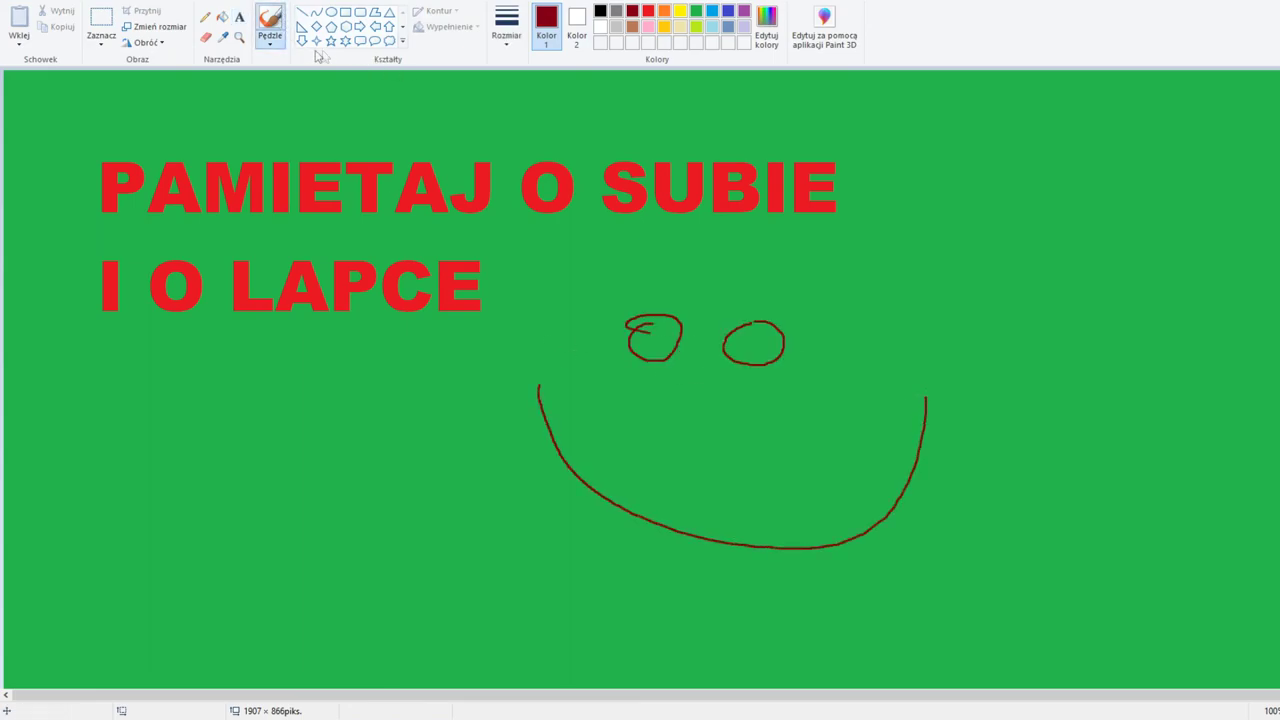
Step: Fill the left eye and the green background with dark red
{"action": "left_click", "coordinate": [222, 17]}
{"action": "left_click", "coordinate": [673, 338]}
{"action": "left_click", "coordinate": [746, 347]}
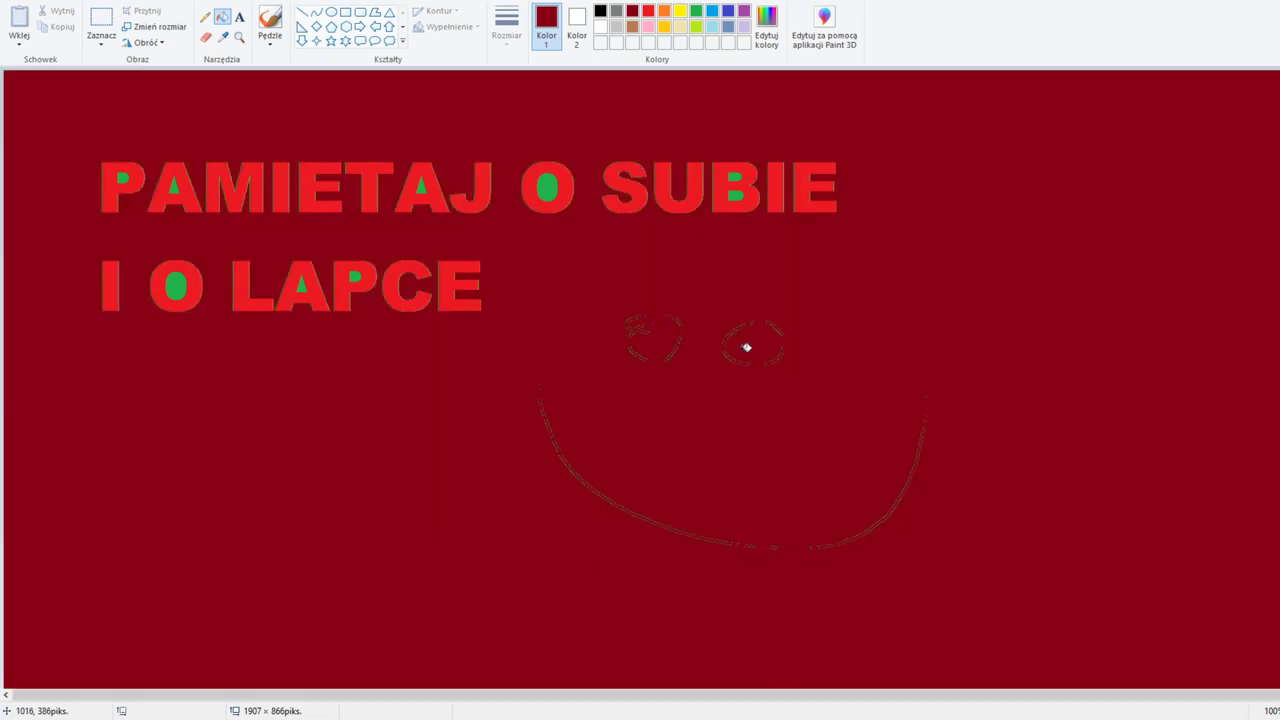